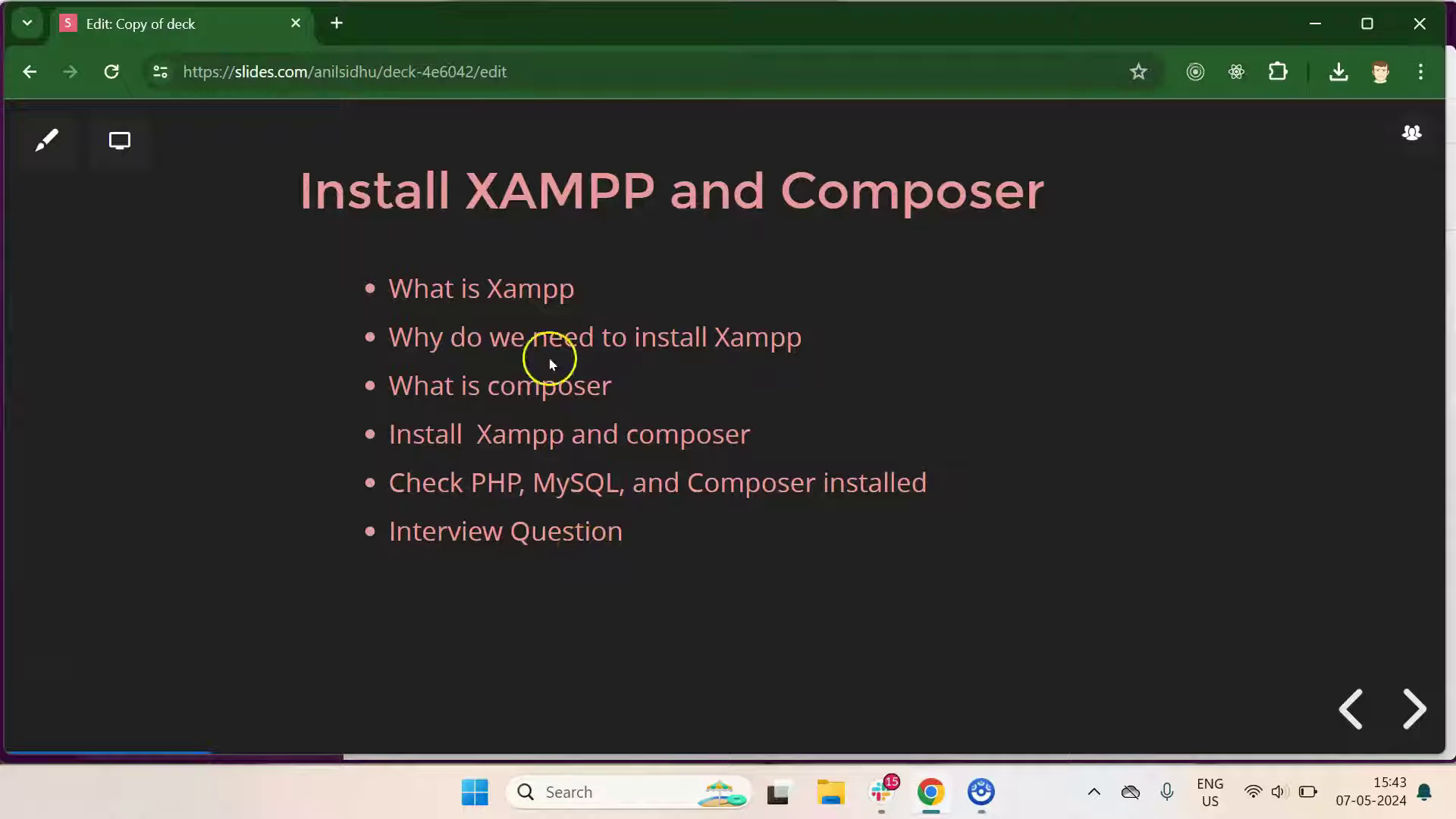
Step: Advance to the "XAMPP and composer" slide, read its points and dismiss the battery saver notification
{"action": "key", "text": "Right"}
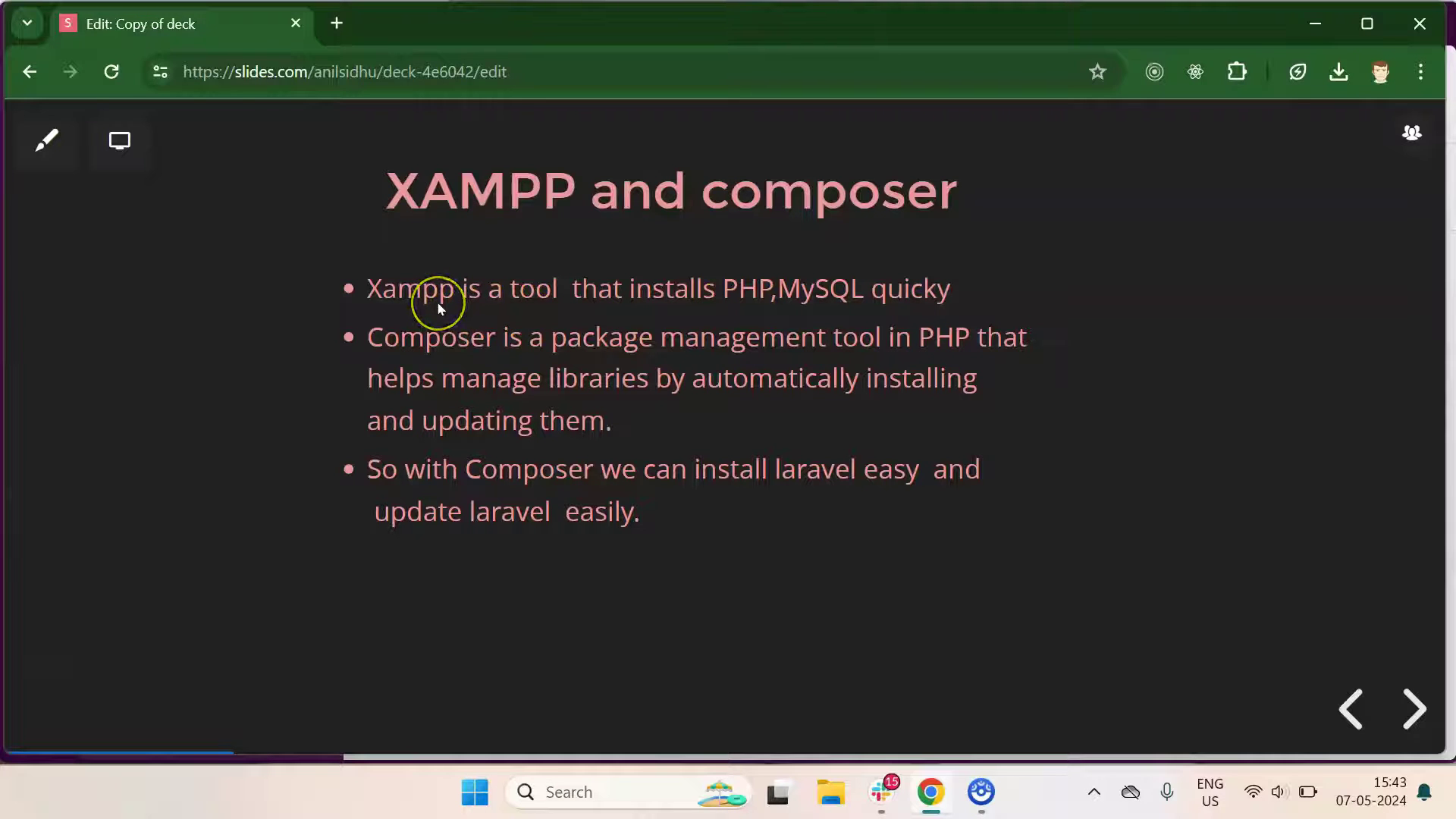
{"action": "left_click", "coordinate": [589, 304]}
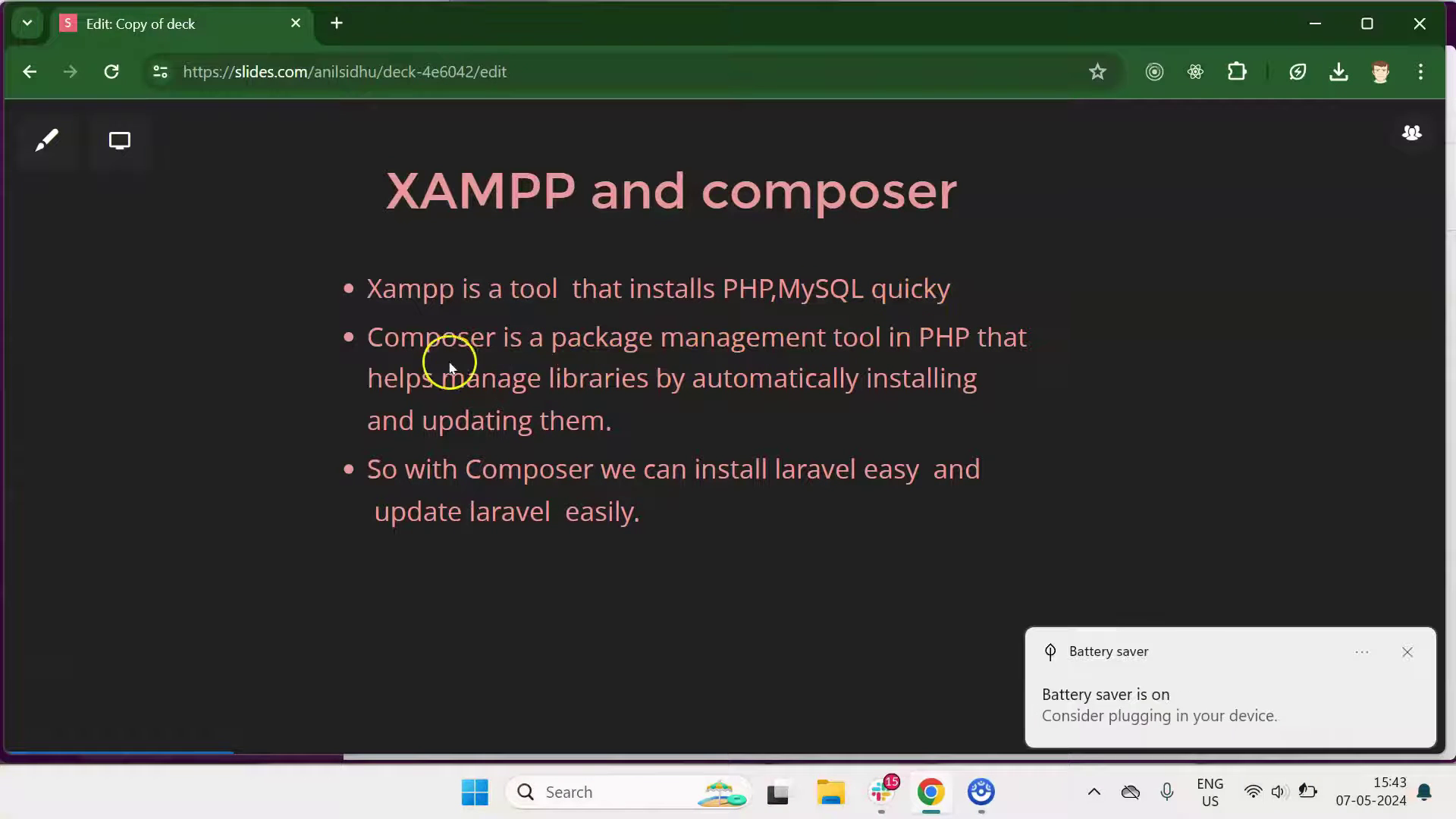
{"action": "left_click", "coordinate": [1407, 654]}
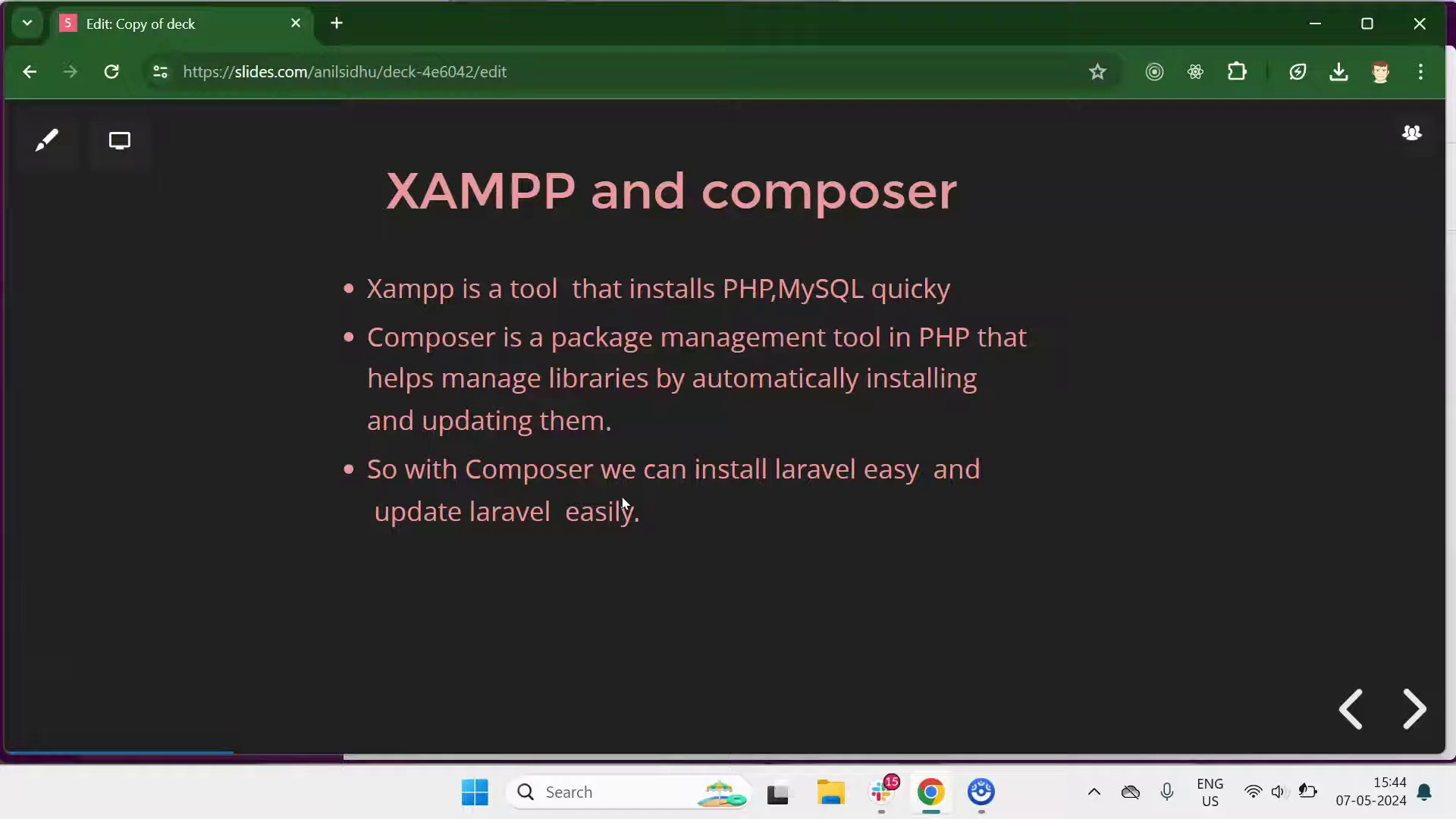
{"action": "left_click", "coordinate": [707, 521]}
Step: Search Google for "download xampp" in a new browser tab
{"action": "left_click", "coordinate": [334, 24]}
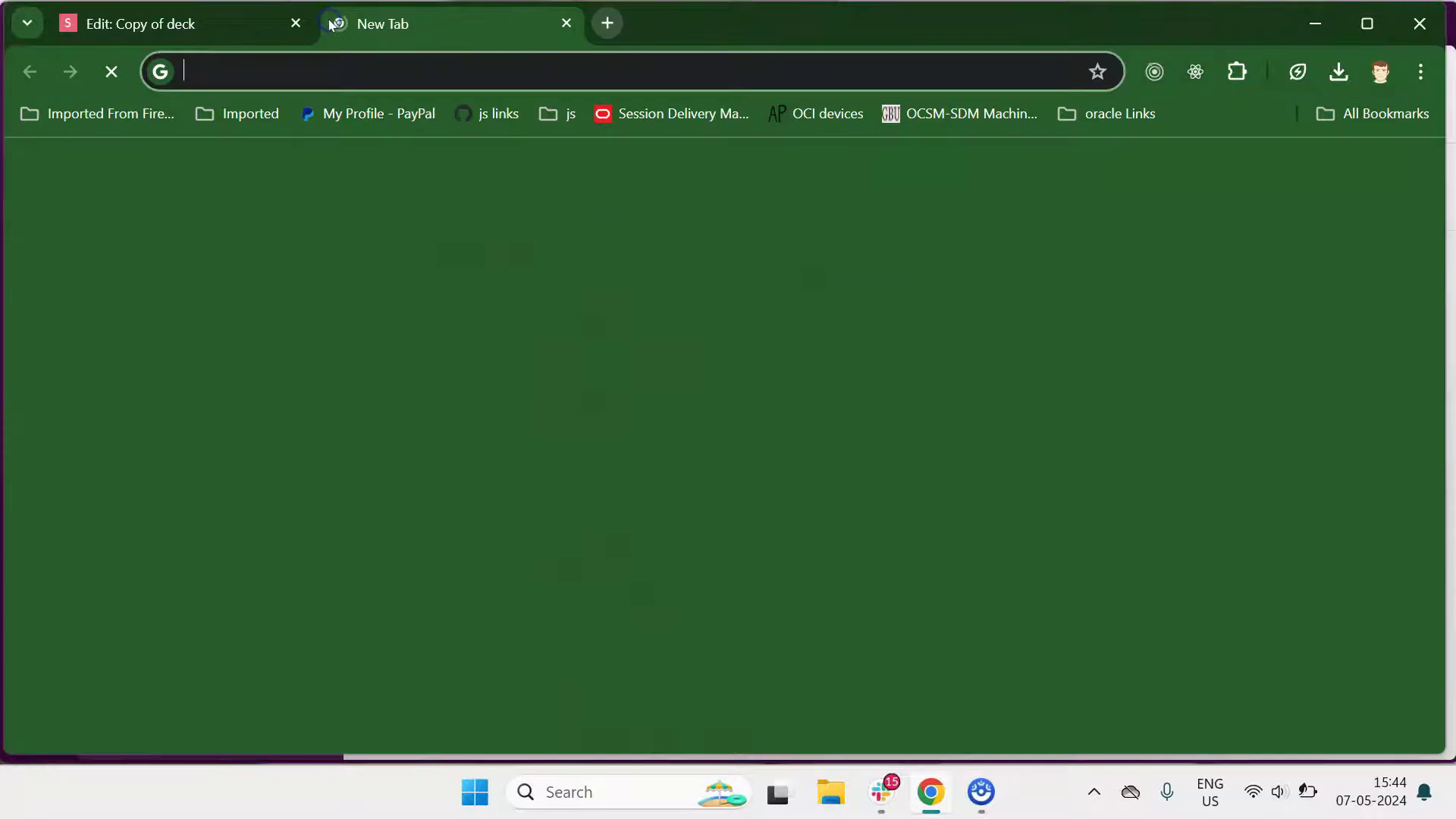
{"action": "type", "text": "x"}
{"action": "key", "text": "BackSpace"}
{"action": "key", "text": "BackSpace"}
{"action": "type", "text": "dow"}
{"action": "key", "text": "Right"}
{"action": "key", "text": "Return"}
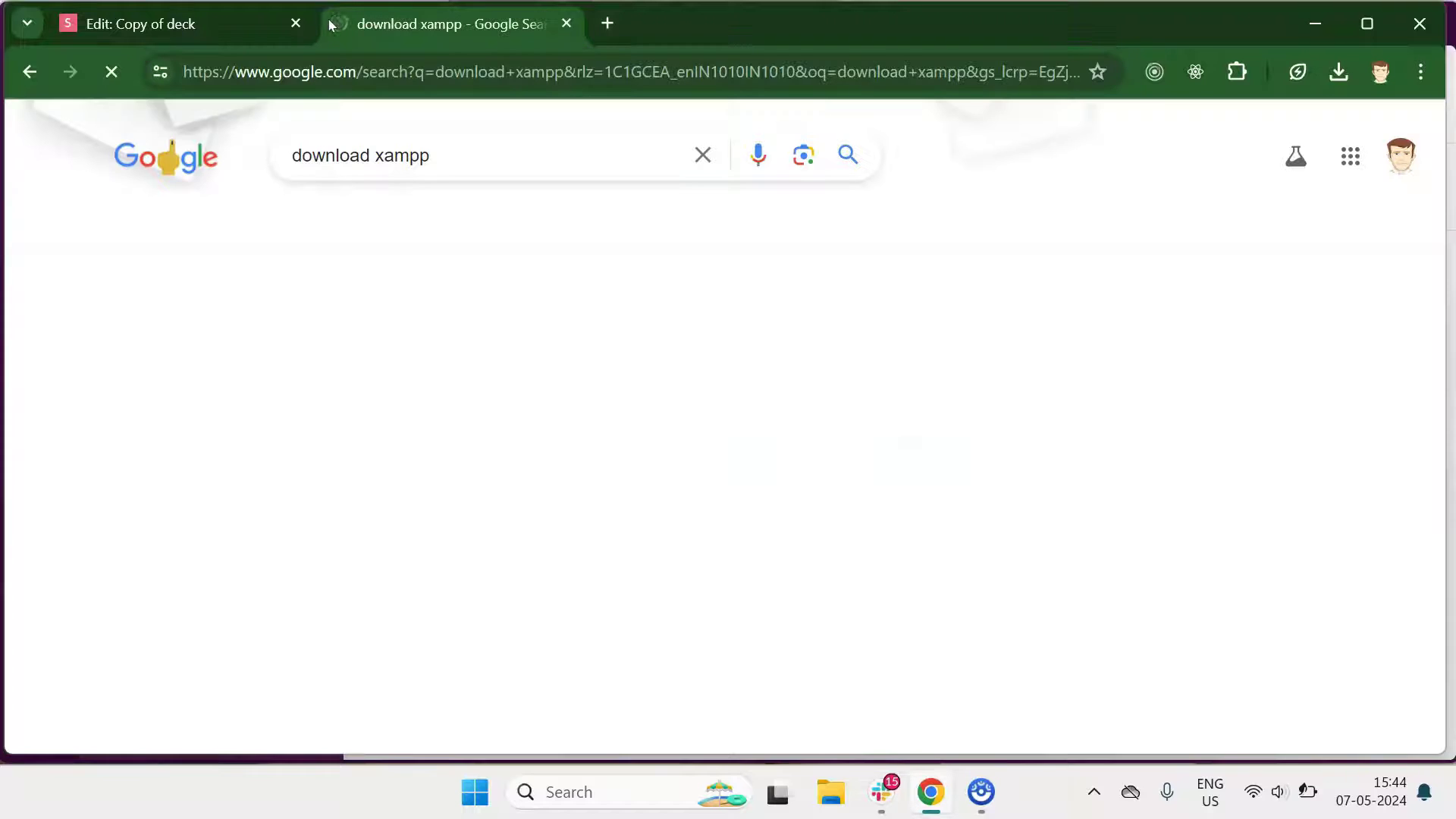
Step: Open the Apache Friends download page and download the 64-bit XAMPP for Windows installer, version 8.2.12 / PHP 8.2.12
{"action": "left_click", "coordinate": [250, 542]}
{"action": "scroll", "coordinate": [179, 477], "scroll_direction": "down", "scroll_amount": 6}
{"action": "scroll", "coordinate": [181, 480], "scroll_direction": "up", "scroll_amount": 4}
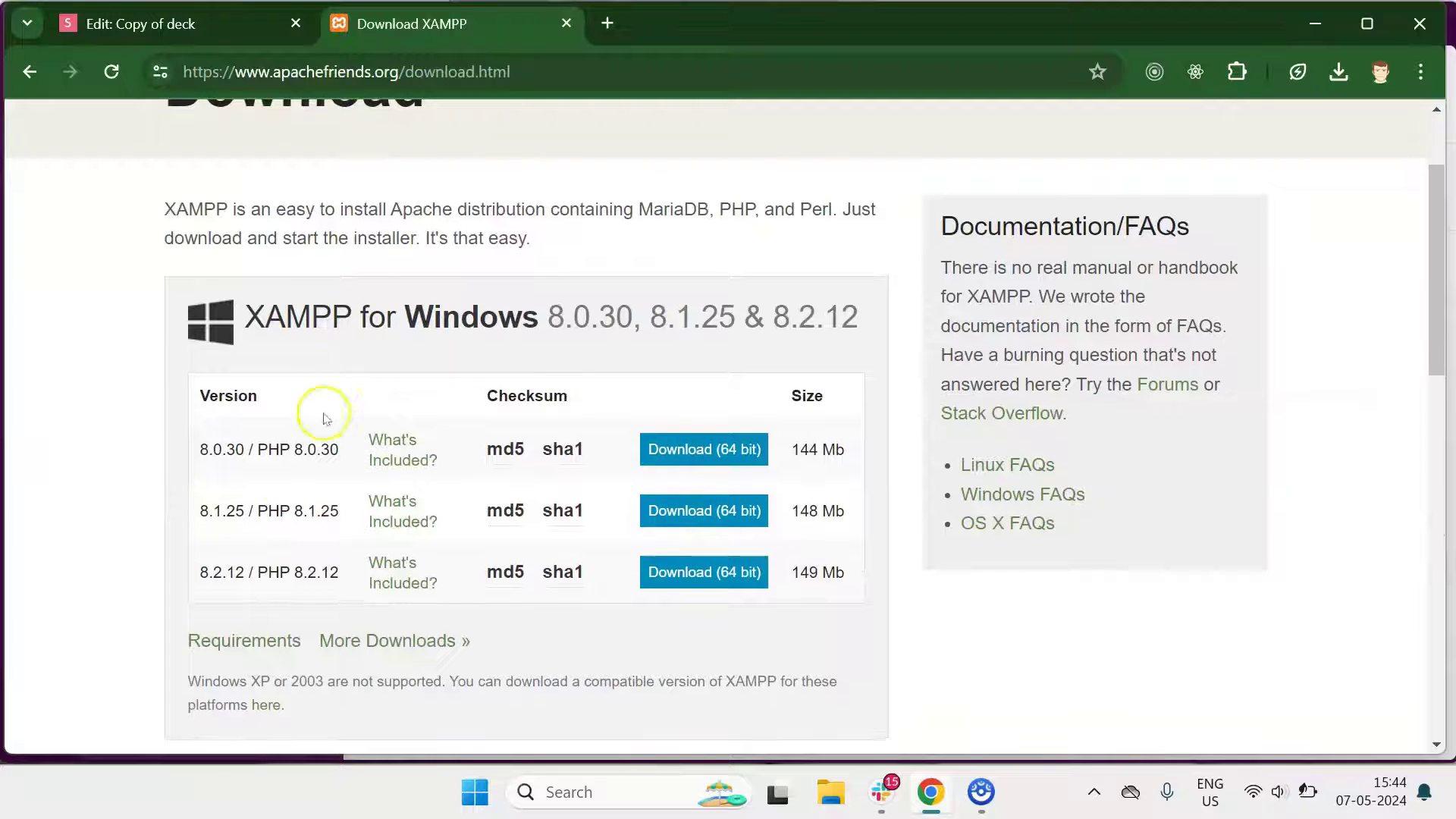
{"action": "left_click", "coordinate": [729, 572]}
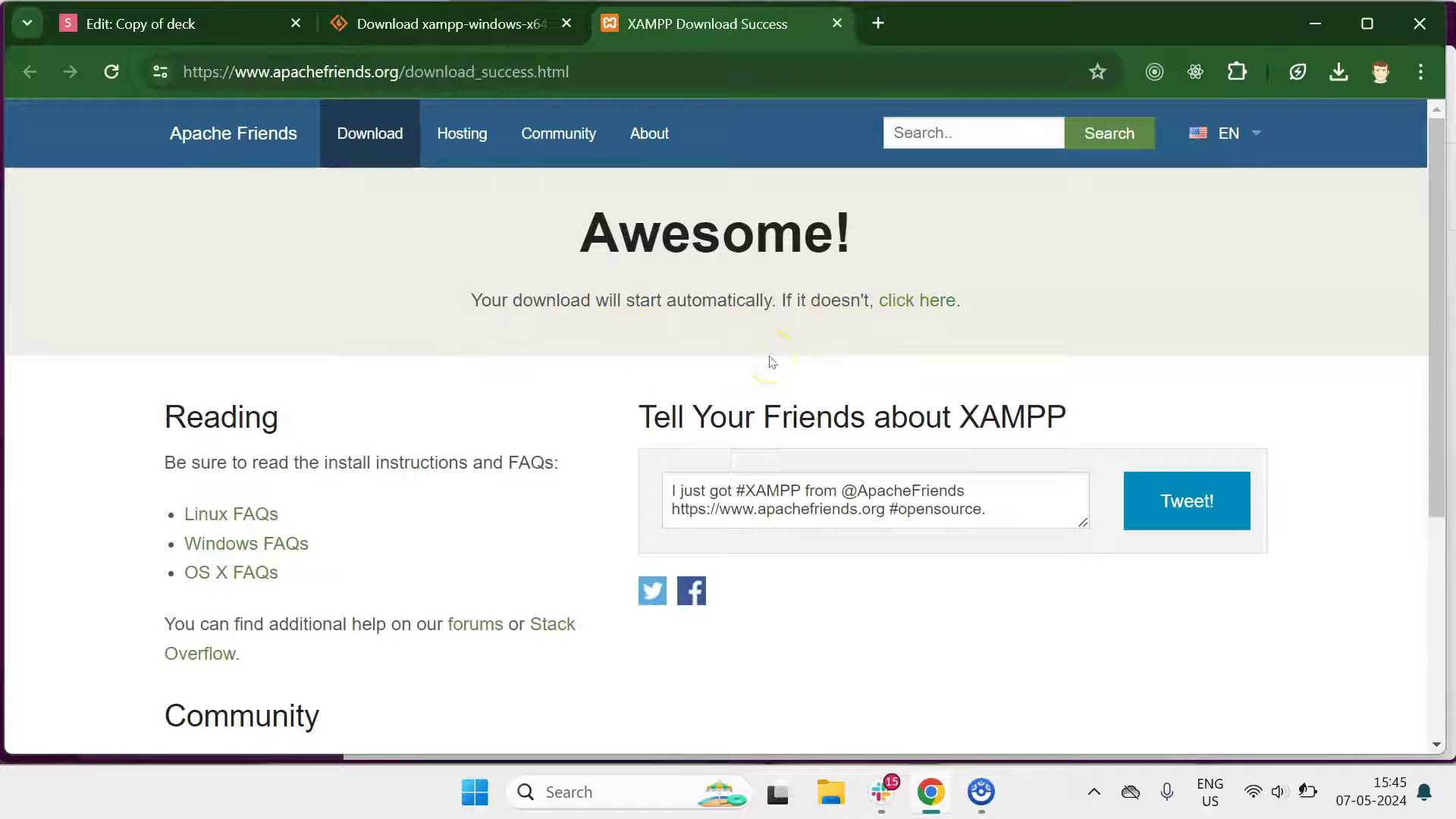
Step: Open Windows PowerShell and check for an installed PHP version with php -v, looking at the XAMPP download's progress meanwhile
{"action": "left_click", "coordinate": [646, 784]}
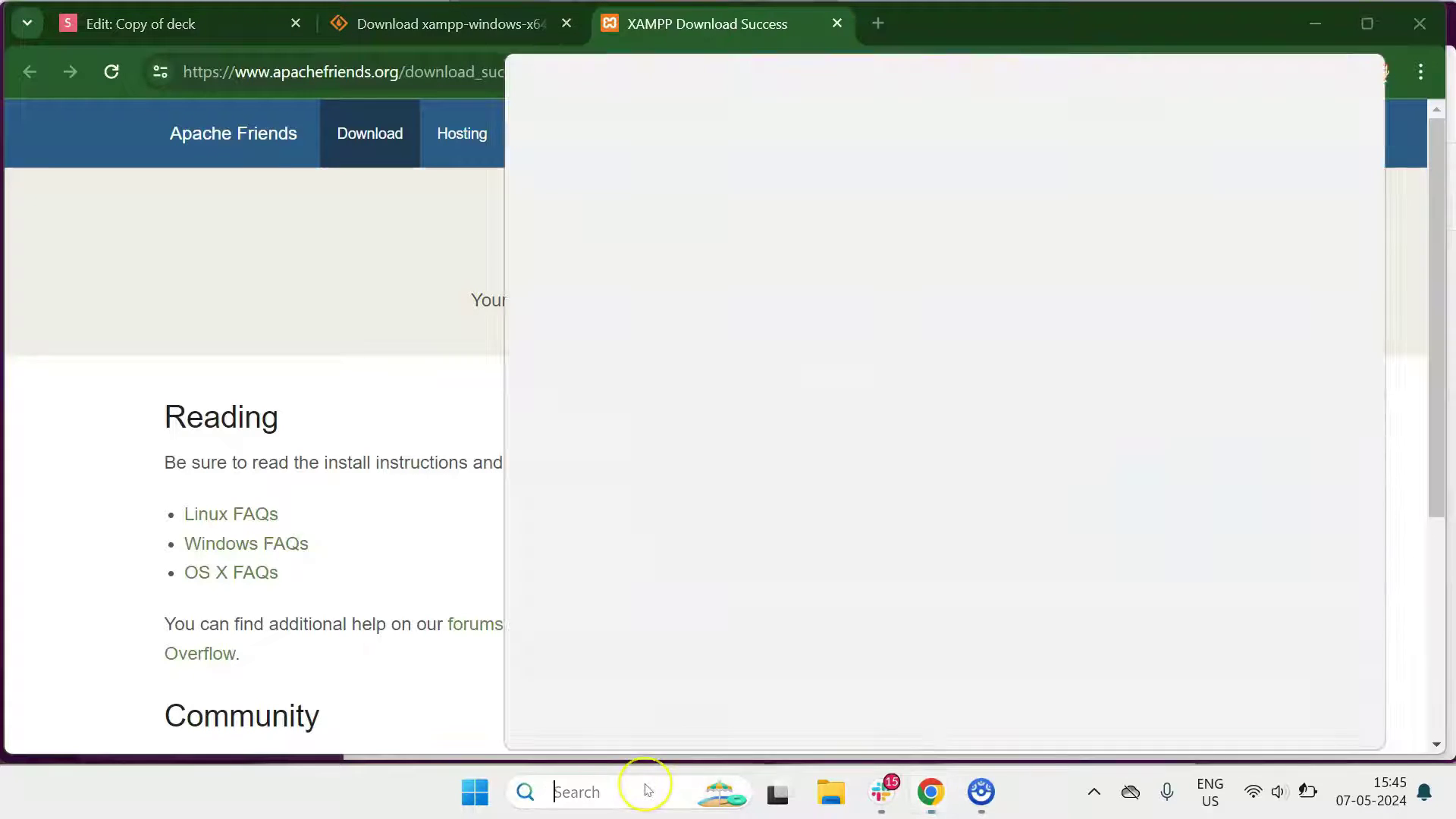
{"action": "left_click", "coordinate": [606, 145]}
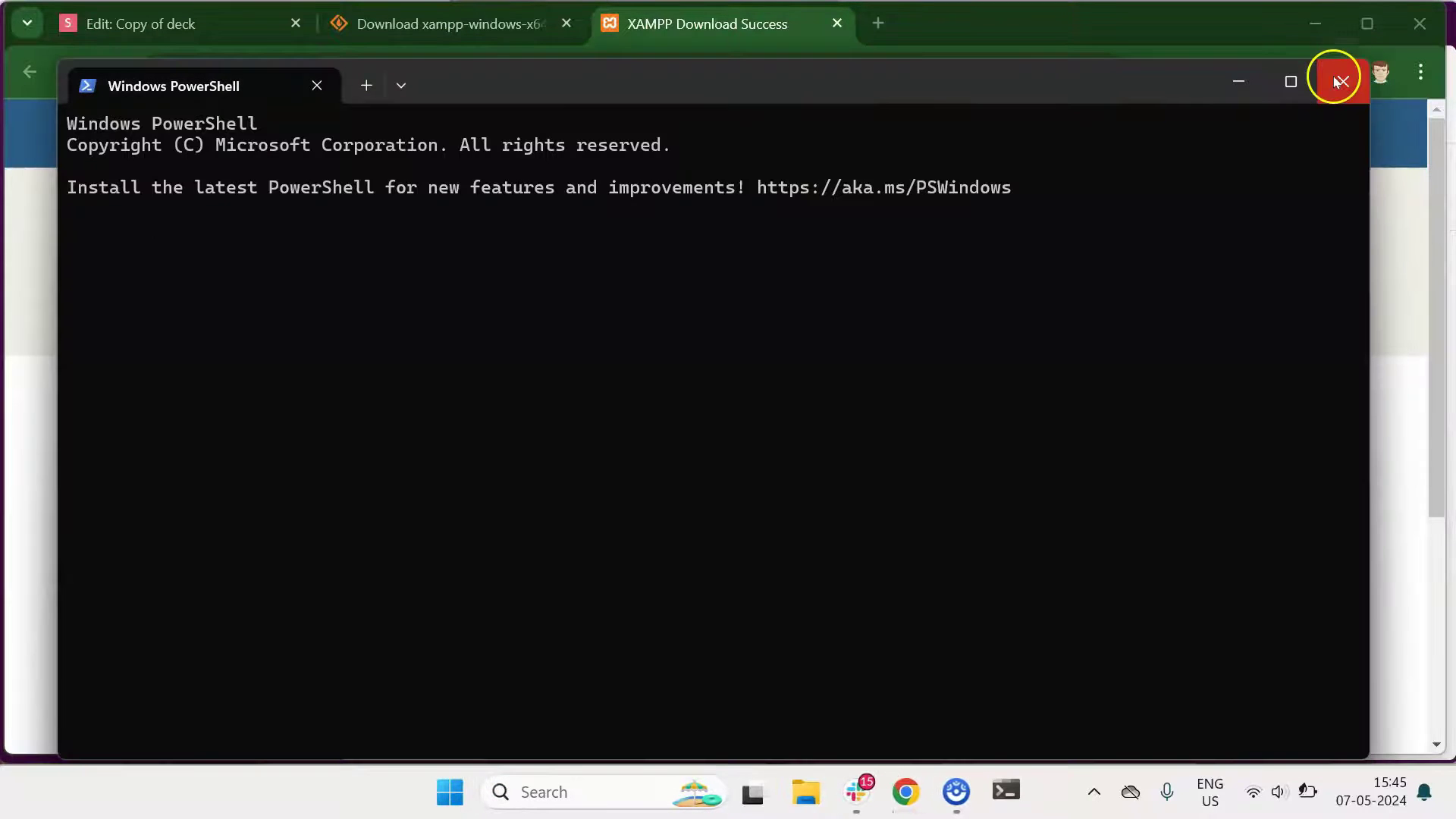
{"action": "left_click", "coordinate": [1234, 76]}
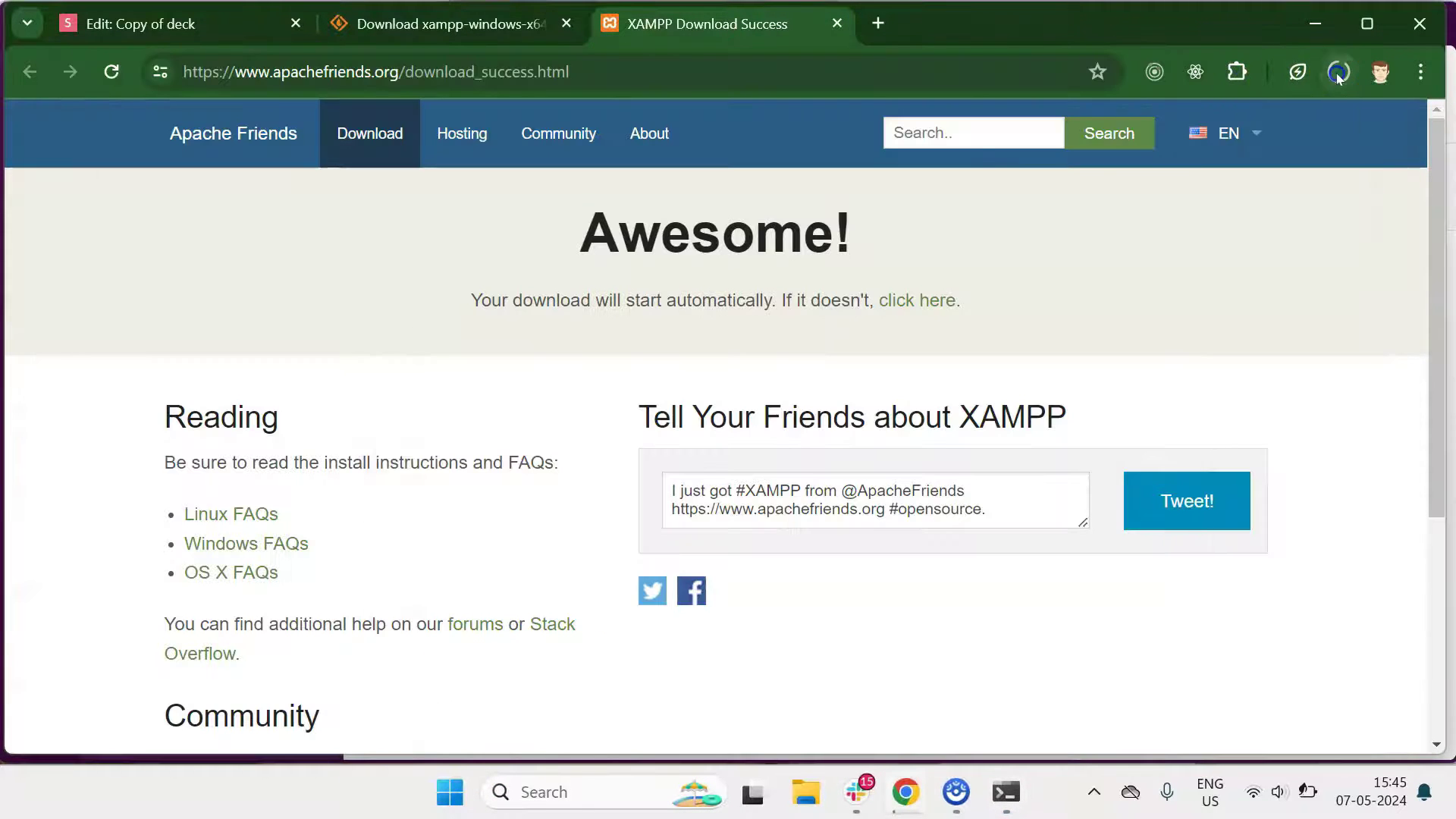
{"action": "left_click", "coordinate": [1339, 72]}
{"action": "left_click", "coordinate": [1006, 791]}
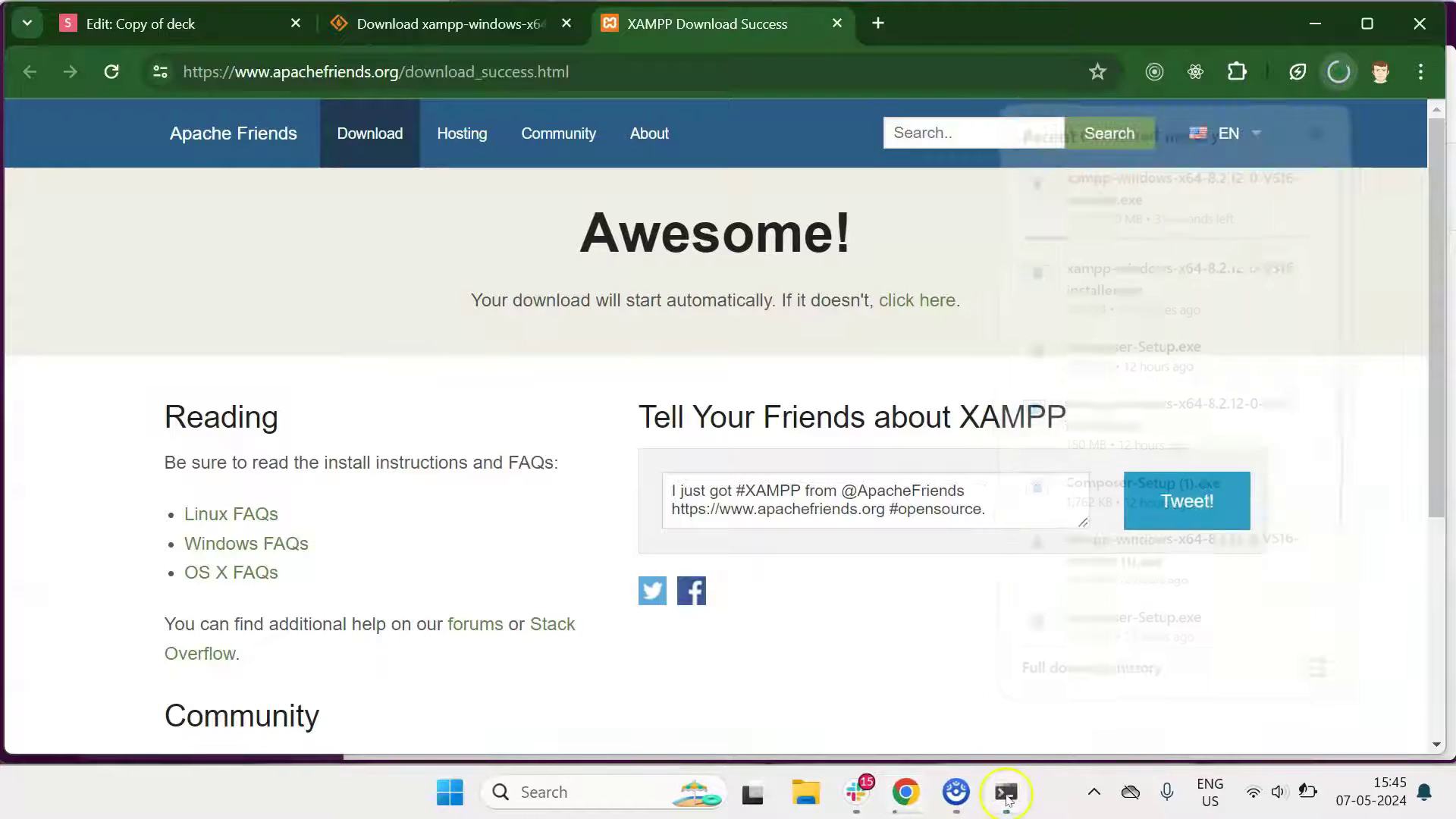
{"action": "type", "text": "php"}
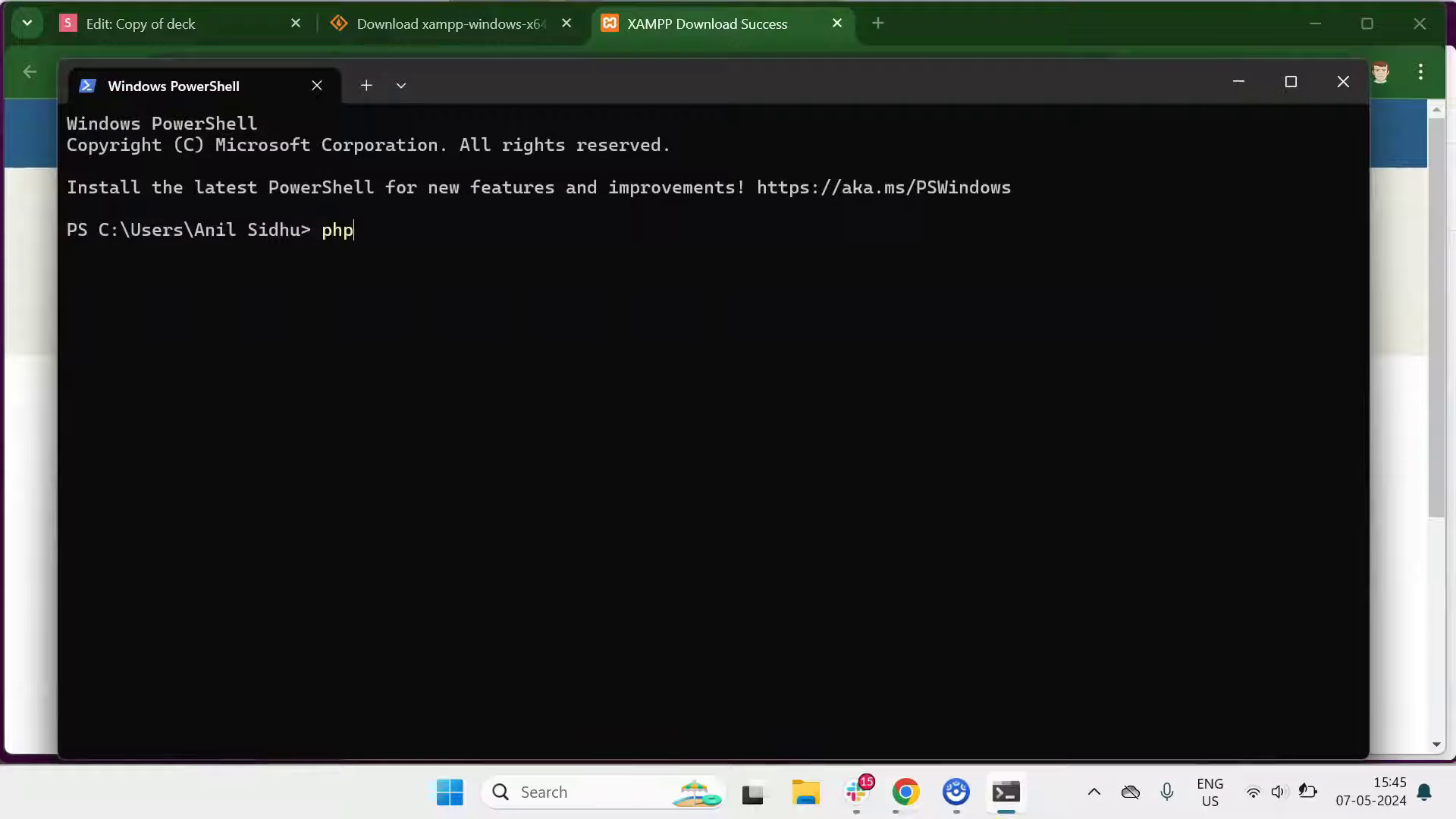
{"action": "type", "text": " -v"}
{"action": "key", "text": "Return"}
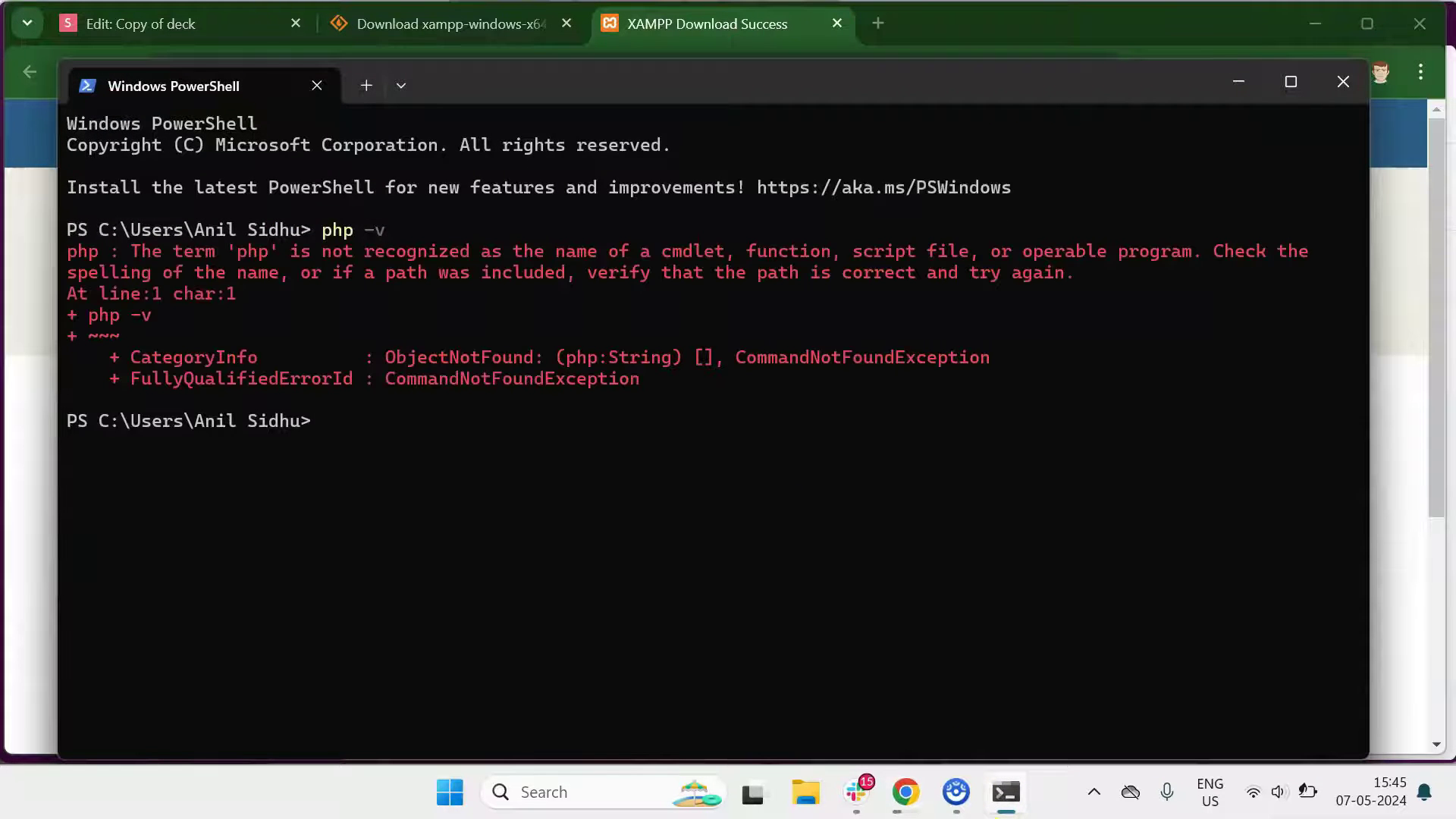
Step: Run the composer command to check for a Composer installation, and close the PowerShell window
{"action": "type", "text": "composer"}
{"action": "key", "text": "Return"}
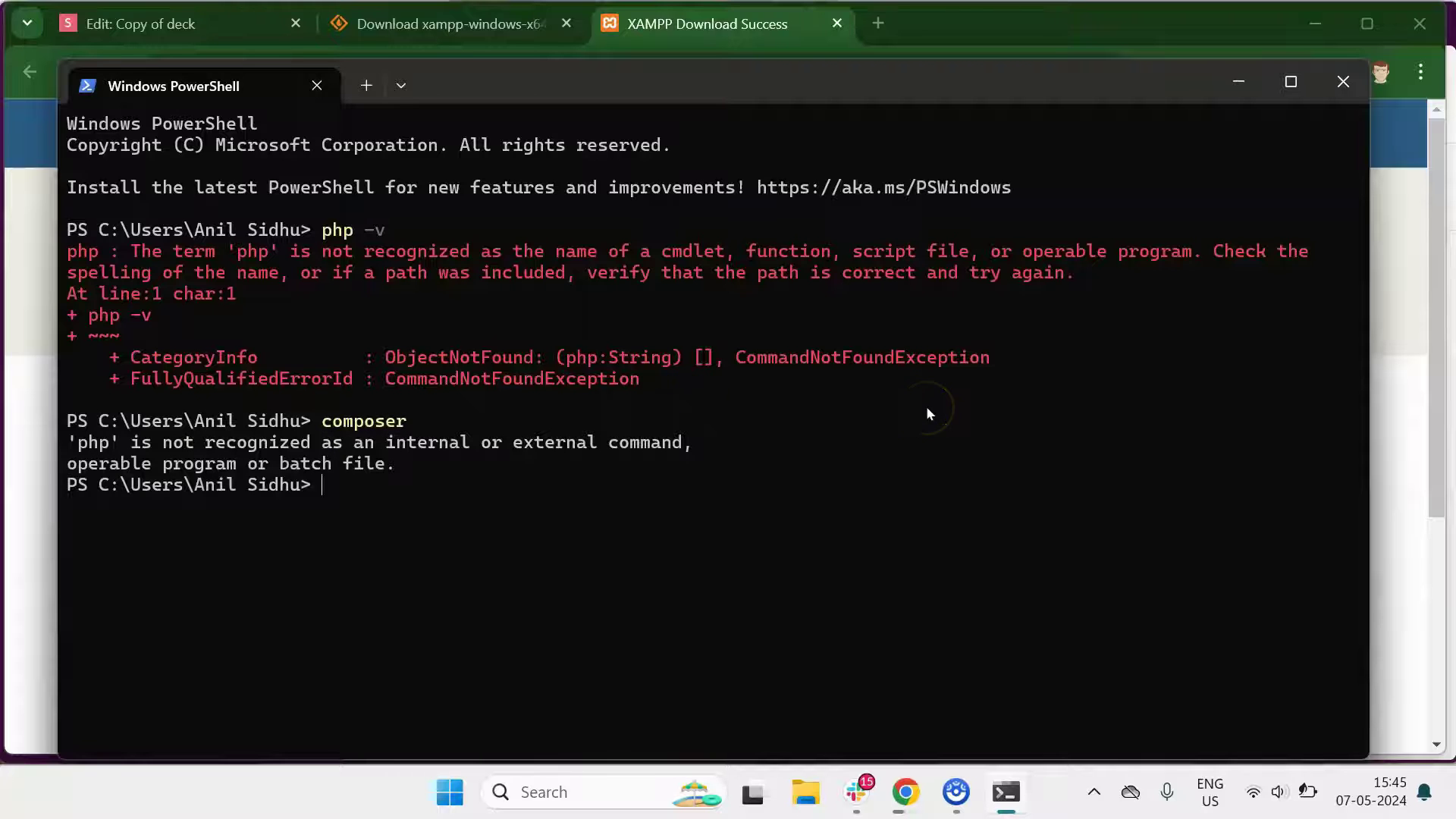
{"action": "left_click", "coordinate": [1342, 82]}
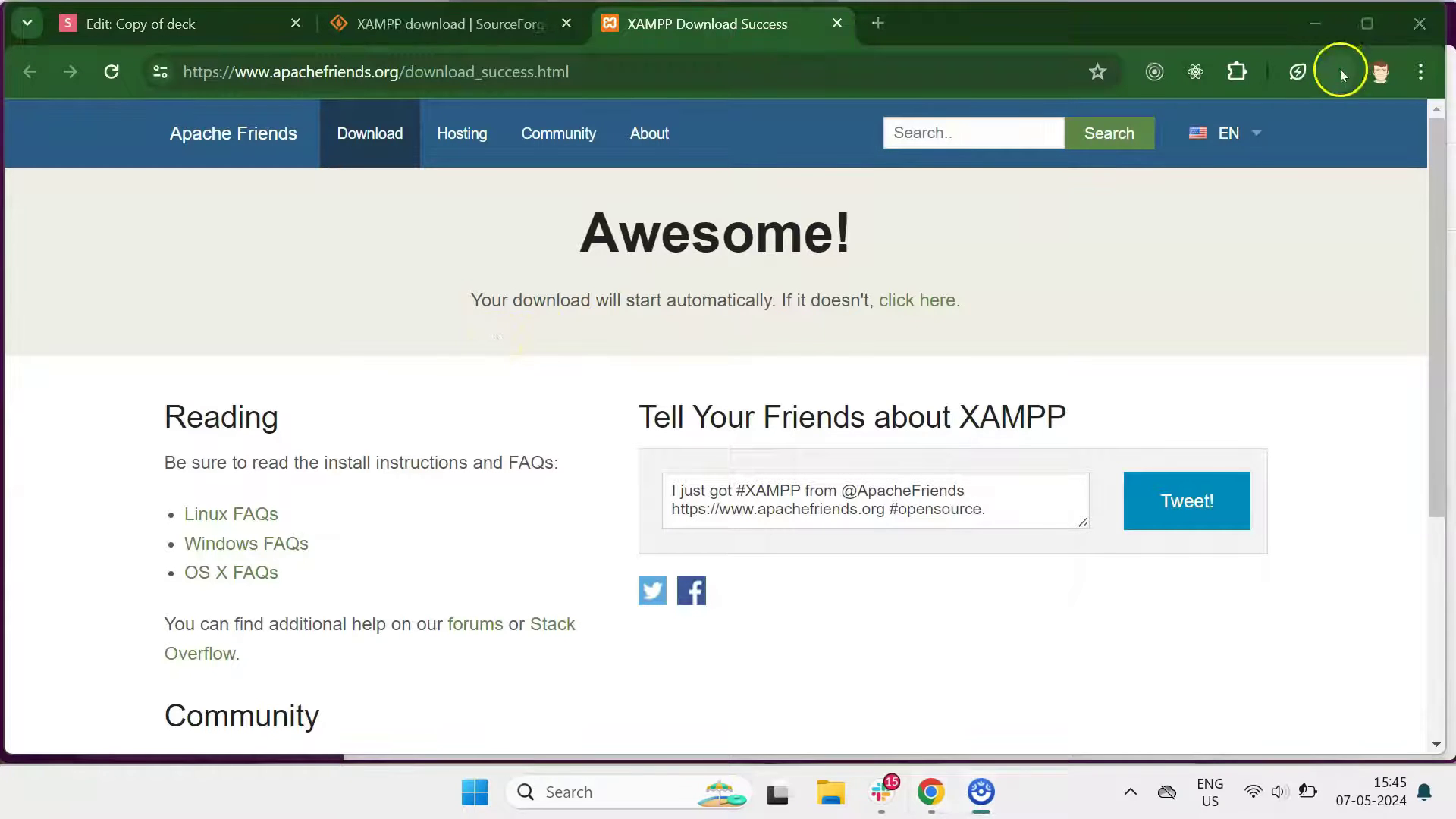
Step: Run xampp-windows-x64-8.2.12-0-VS16-installer.exe from the Downloads folder and accept the antivirus and User Account Control warnings
{"action": "left_click", "coordinate": [1334, 71]}
{"action": "left_click", "coordinate": [1257, 182]}
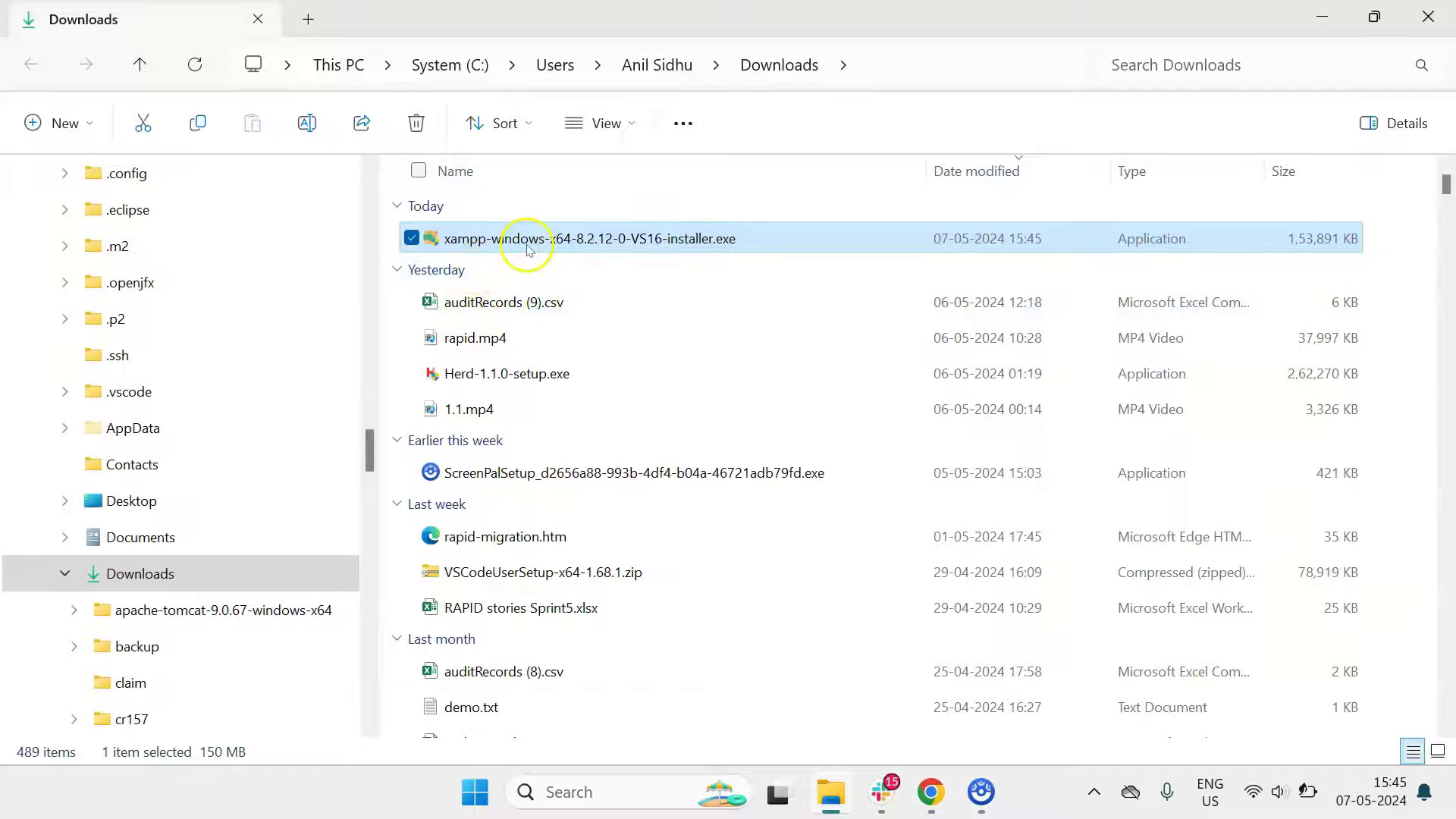
{"action": "double_click", "coordinate": [528, 242]}
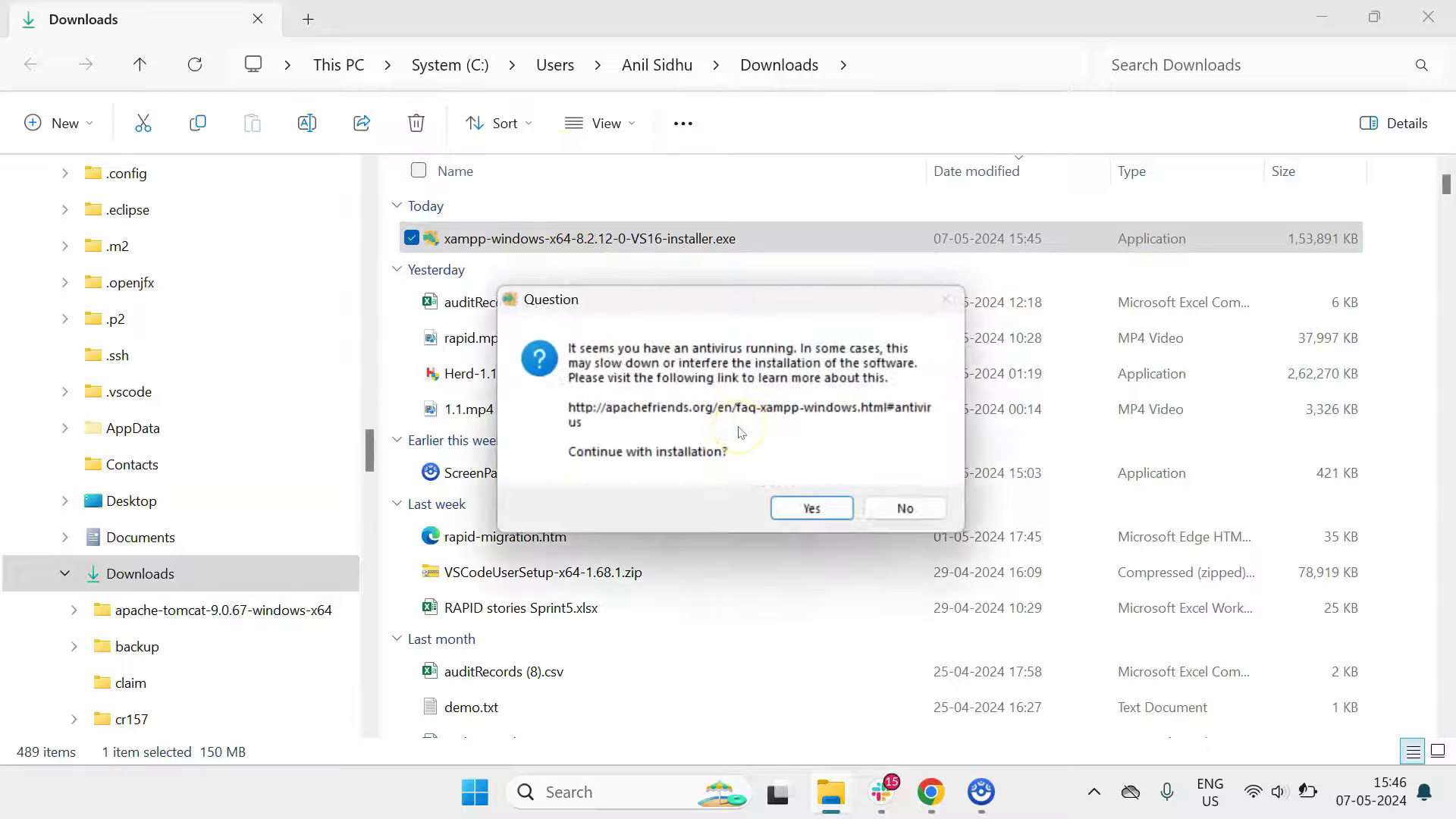
{"action": "left_click", "coordinate": [812, 507]}
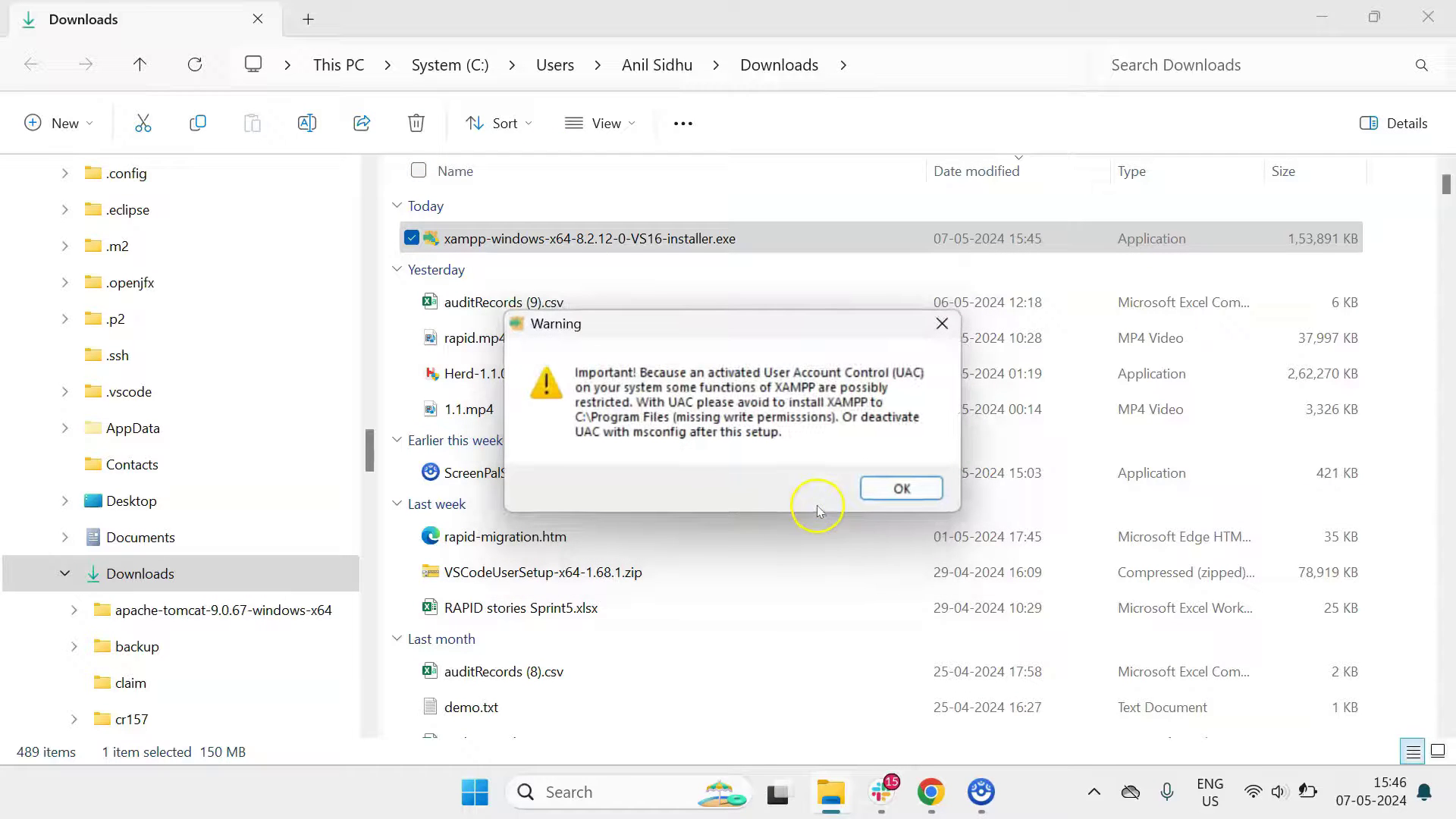
{"action": "left_click", "coordinate": [900, 487]}
Step: Keep all default XAMPP components and try to use C:\xampp as the installation folder
{"action": "left_click", "coordinate": [862, 610]}
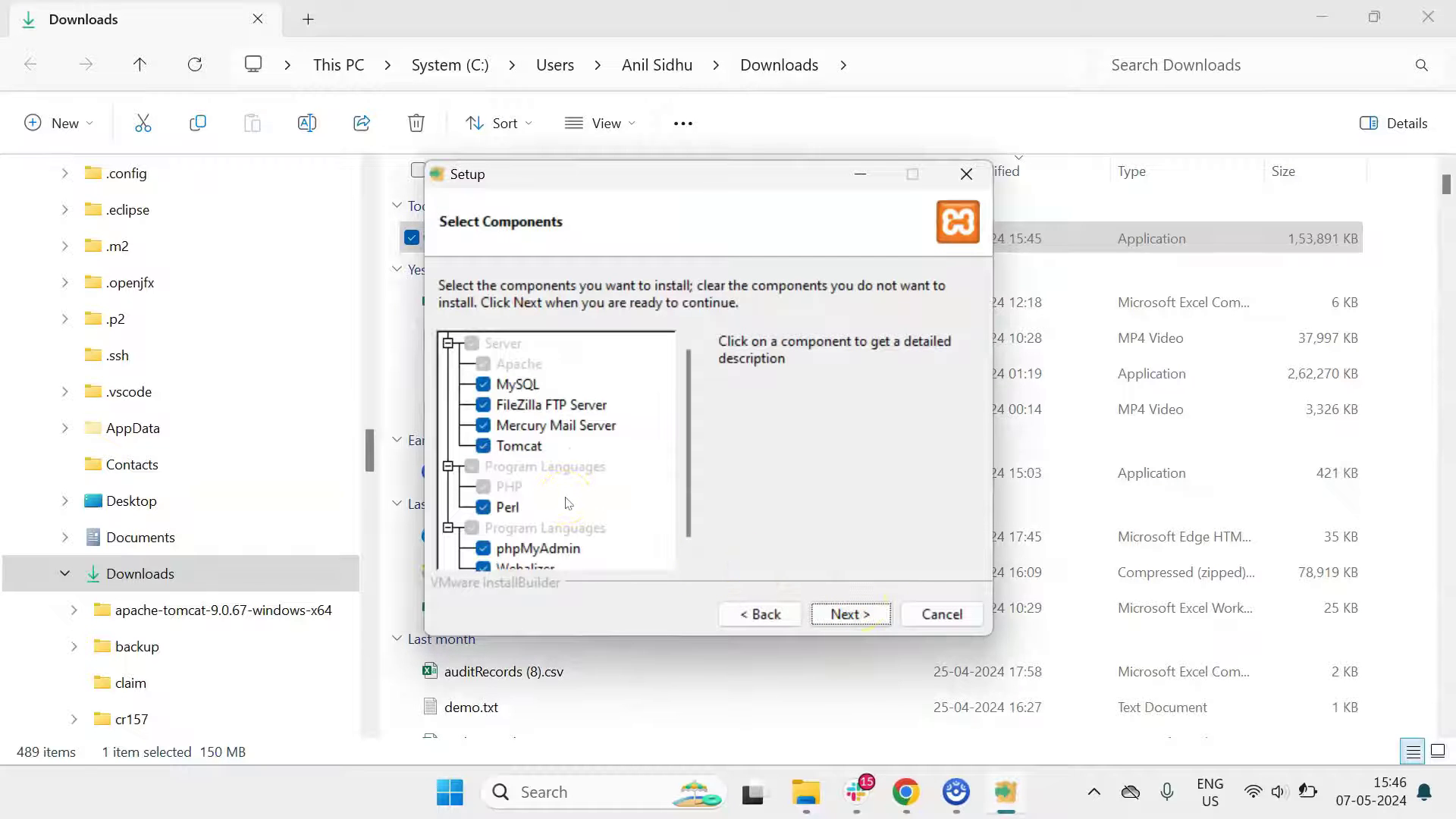
{"action": "left_click", "coordinate": [847, 612]}
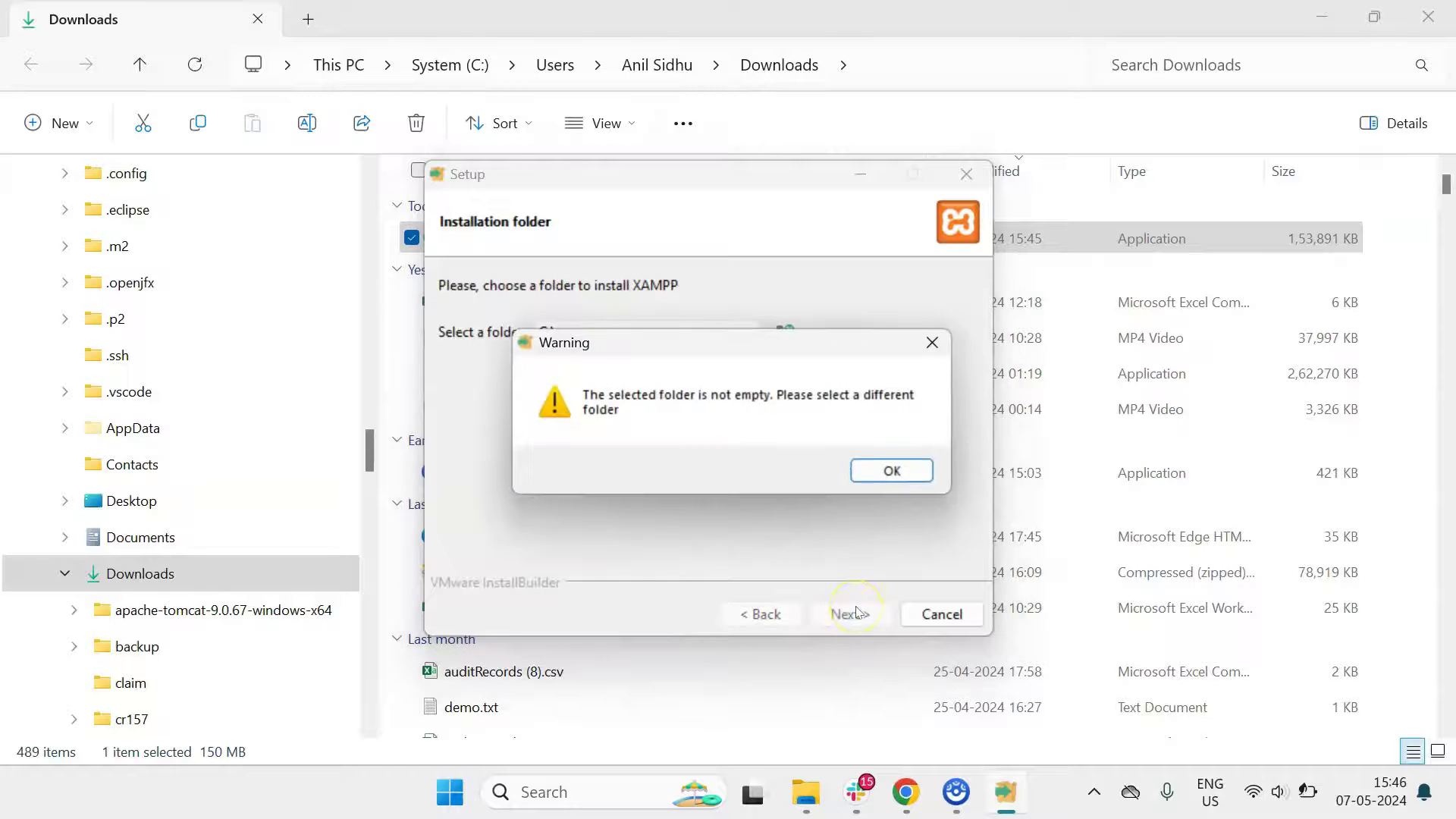
{"action": "left_click", "coordinate": [884, 473]}
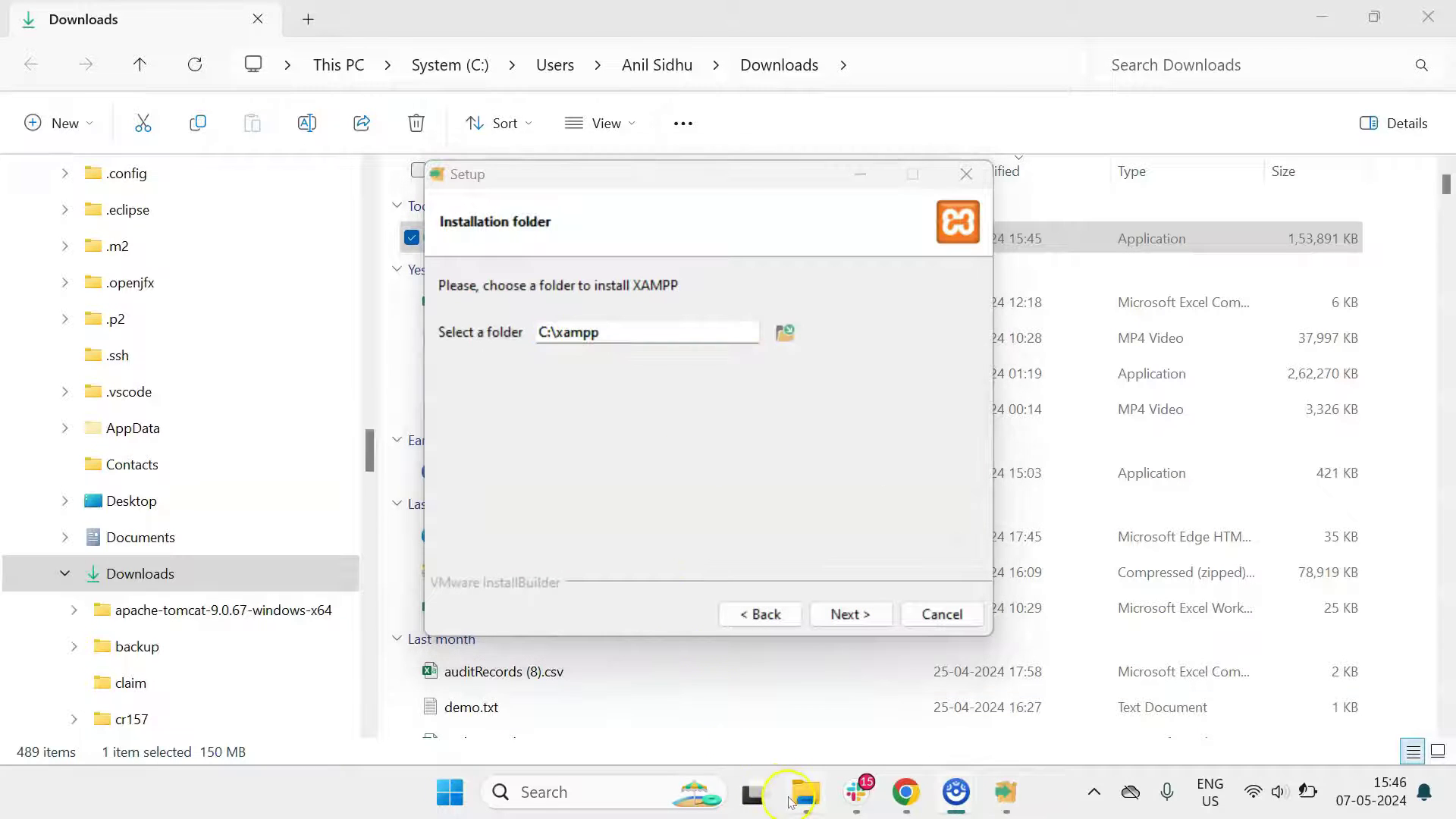
Step: Delete the existing xampp folder from the root of the C: drive in File Explorer
{"action": "left_click", "coordinate": [806, 791]}
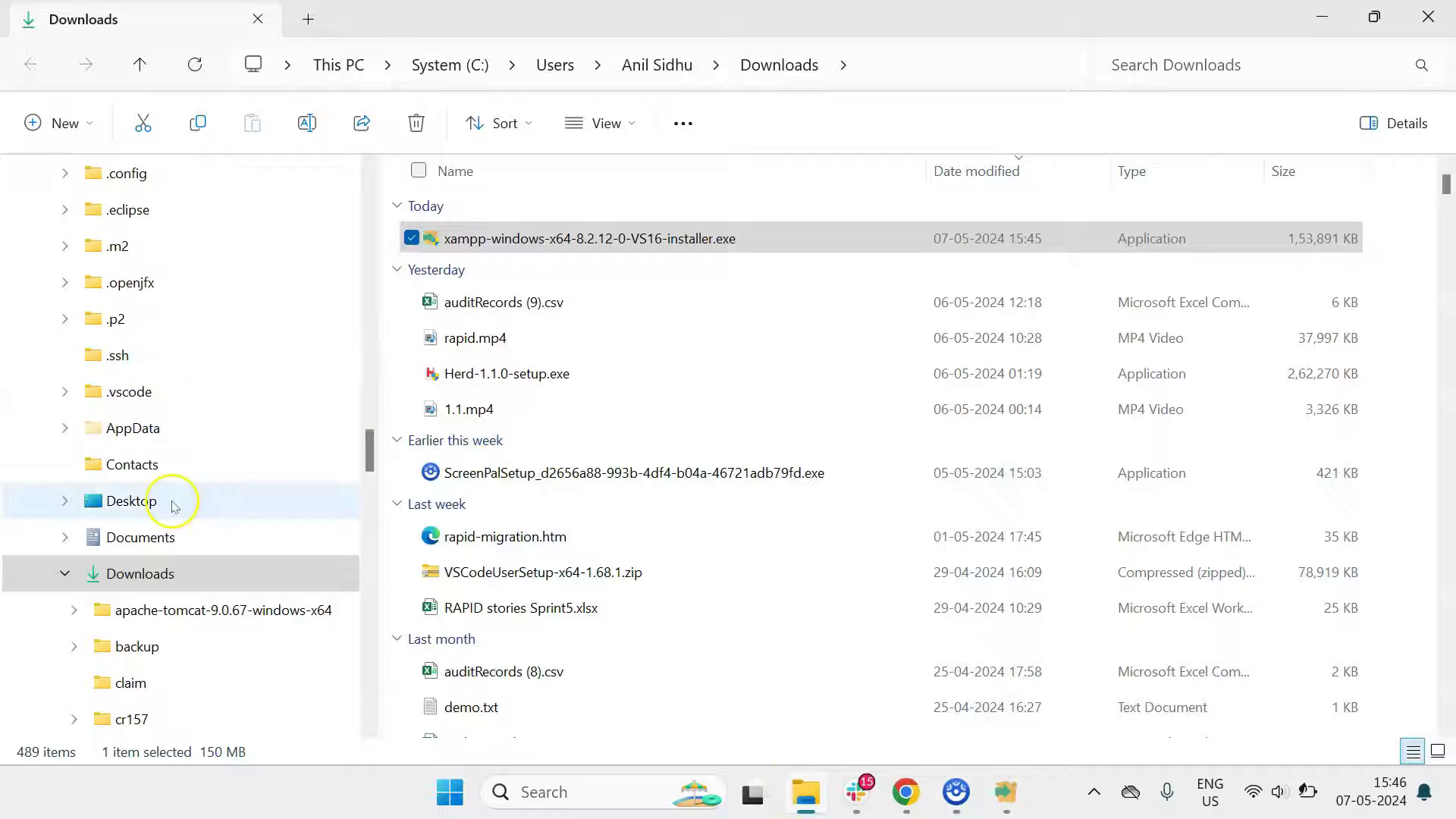
{"action": "scroll", "coordinate": [175, 500], "scroll_direction": "down", "scroll_amount": 2}
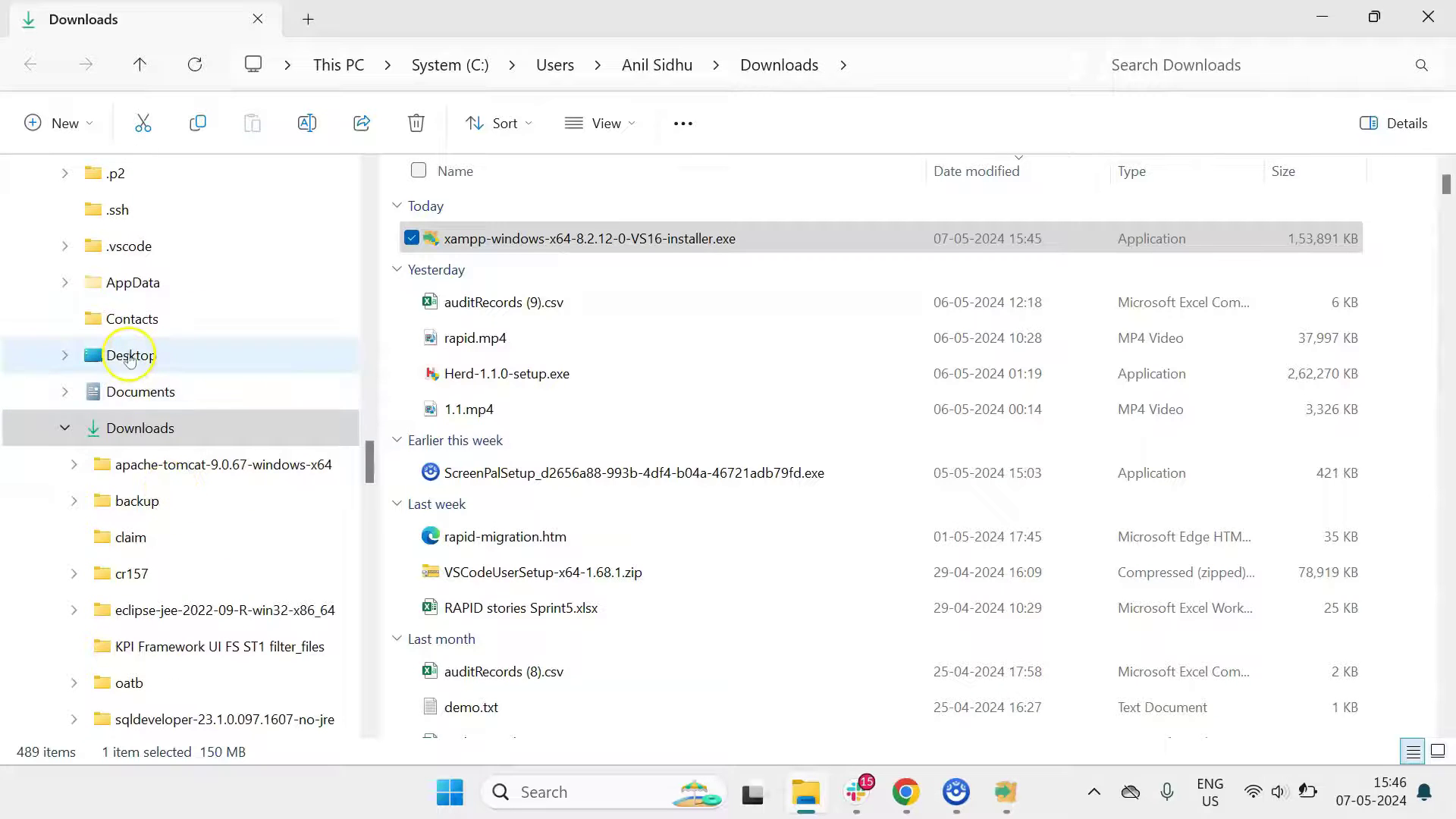
{"action": "scroll", "coordinate": [191, 497], "scroll_direction": "down", "scroll_amount": 10}
{"action": "scroll", "coordinate": [191, 497], "scroll_direction": "down", "scroll_amount": 12}
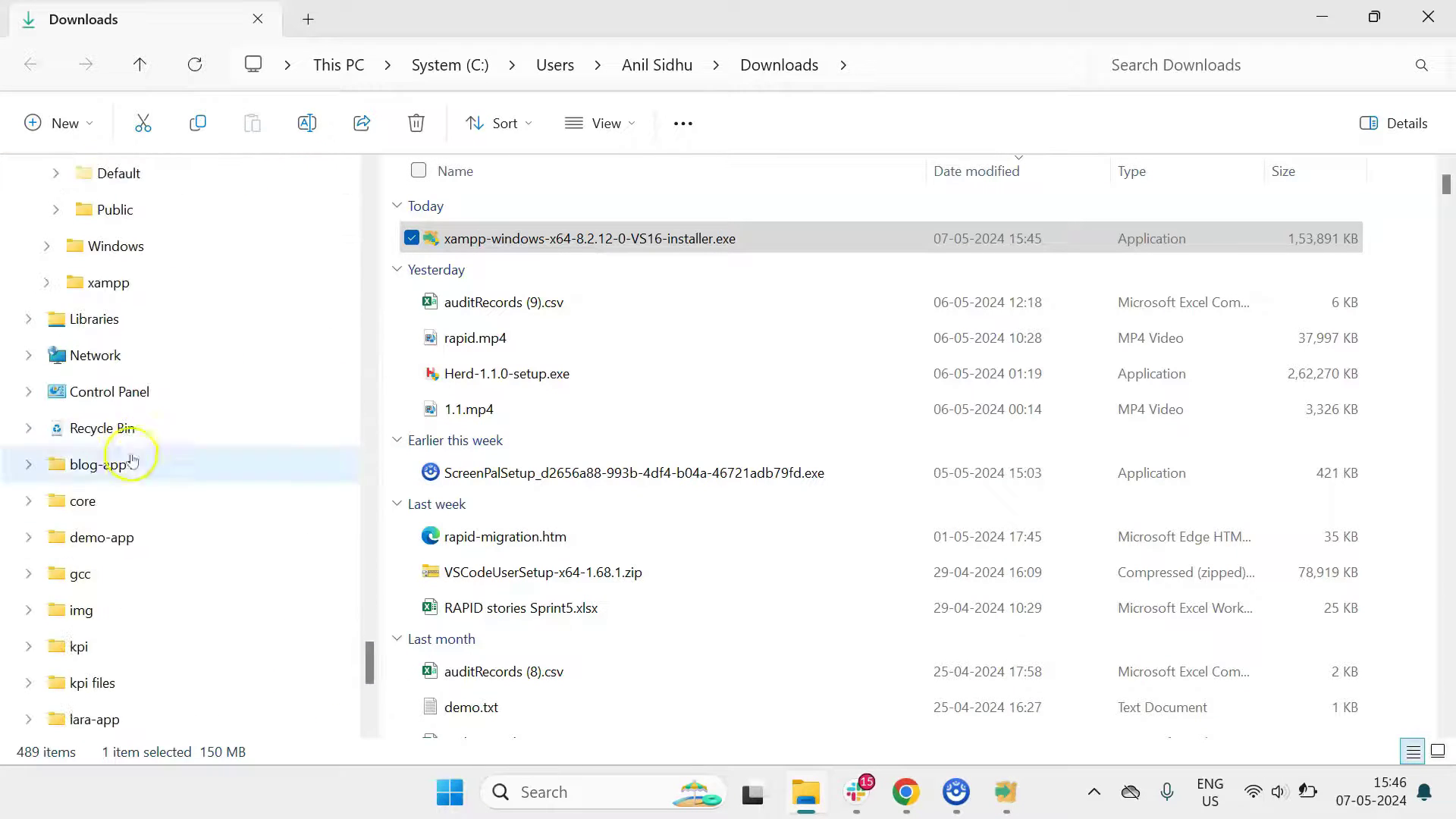
{"action": "scroll", "coordinate": [154, 549], "scroll_direction": "down", "scroll_amount": 3}
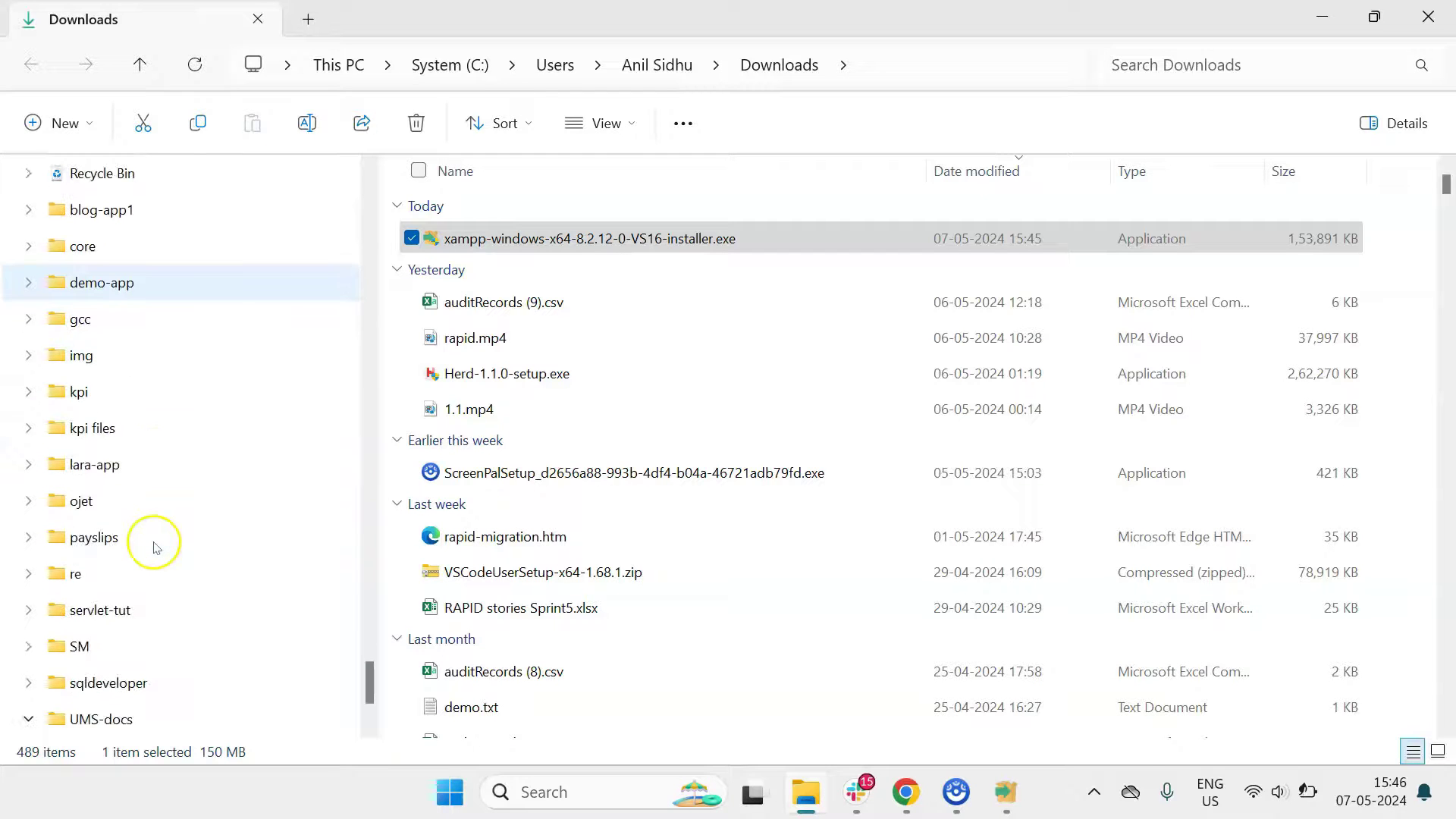
{"action": "left_click", "coordinate": [450, 64]}
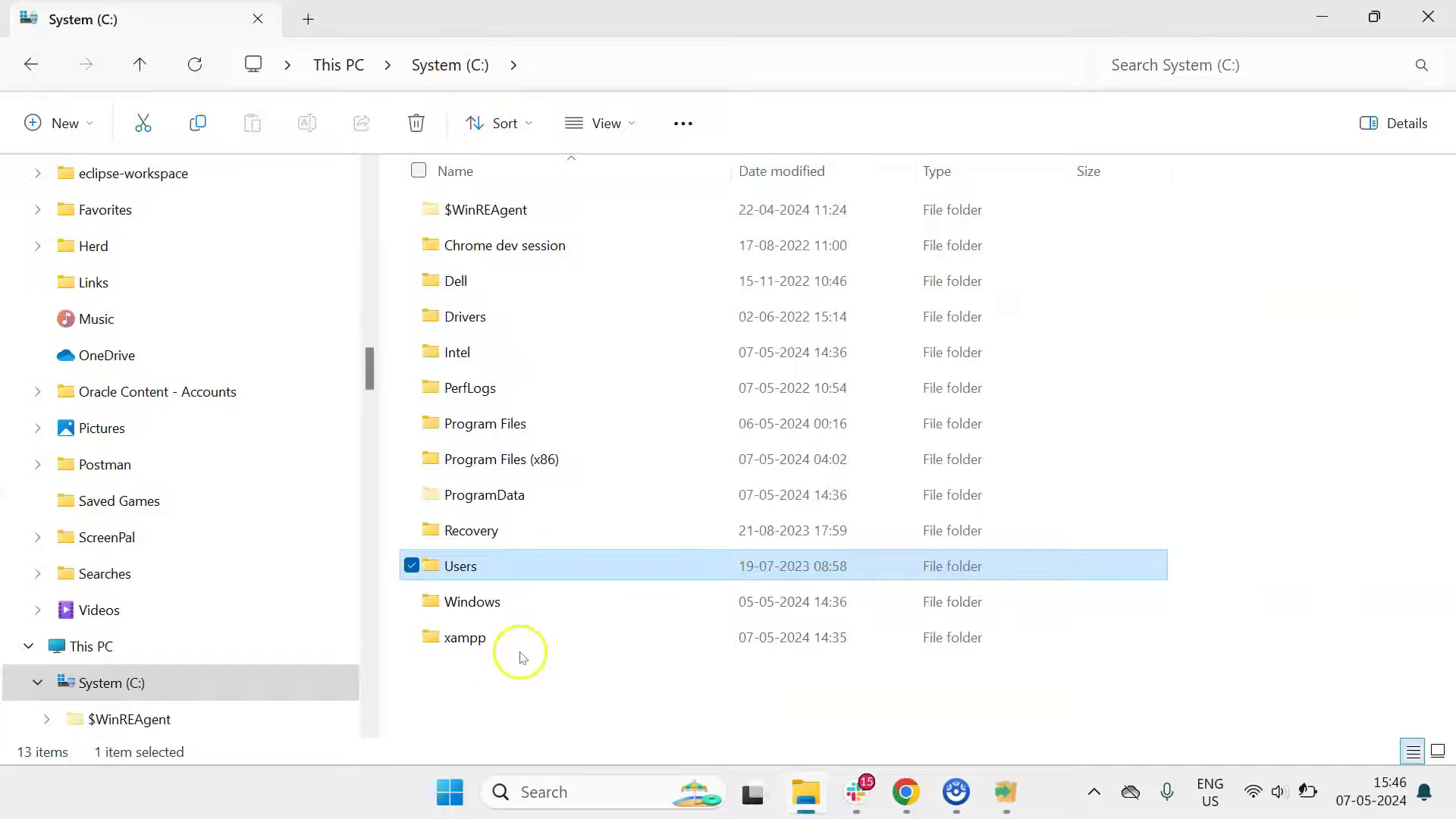
{"action": "left_click_drag", "start_coordinate": [510, 688], "coordinate": [470, 640]}
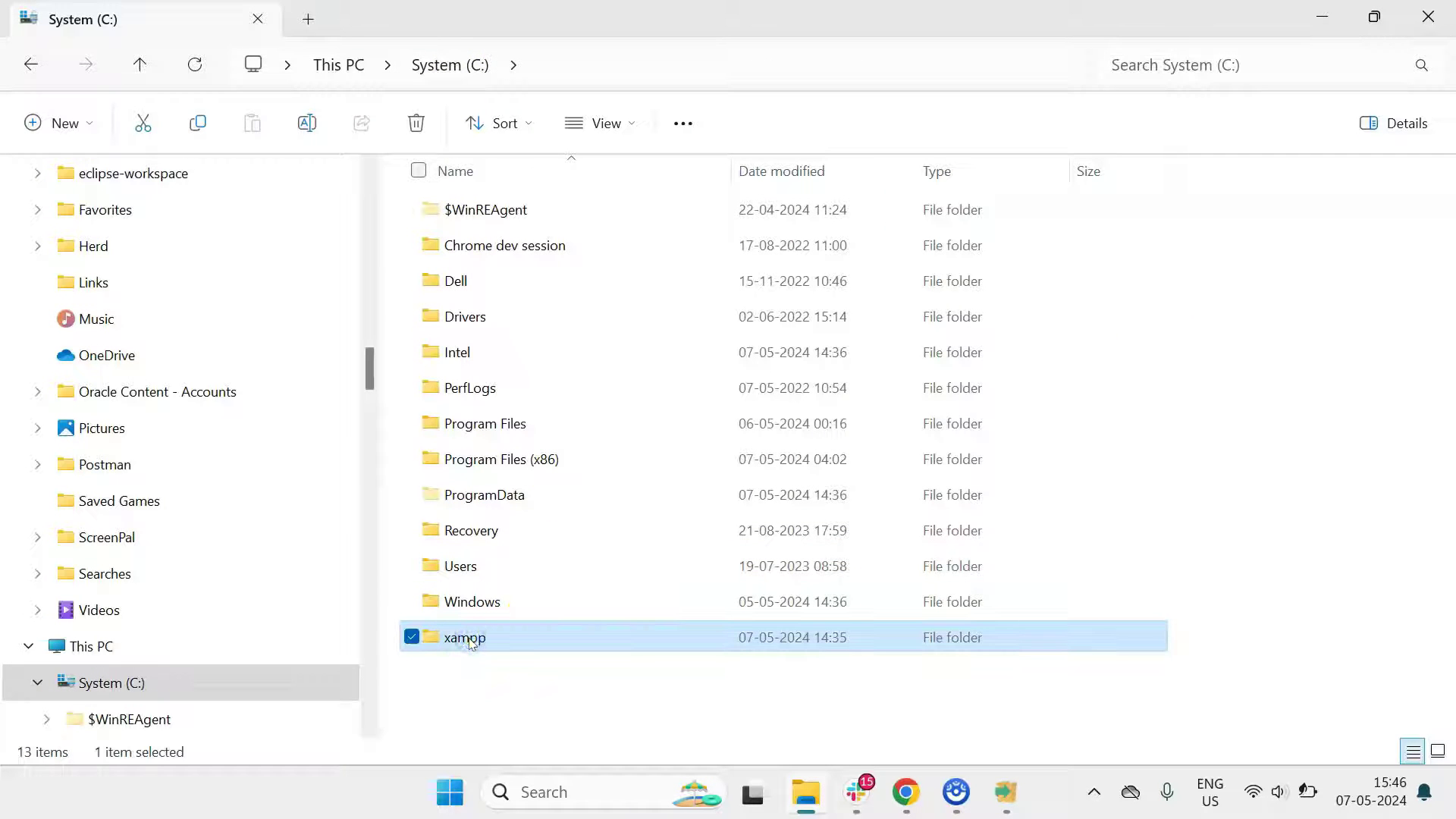
{"action": "key", "text": "Delete"}
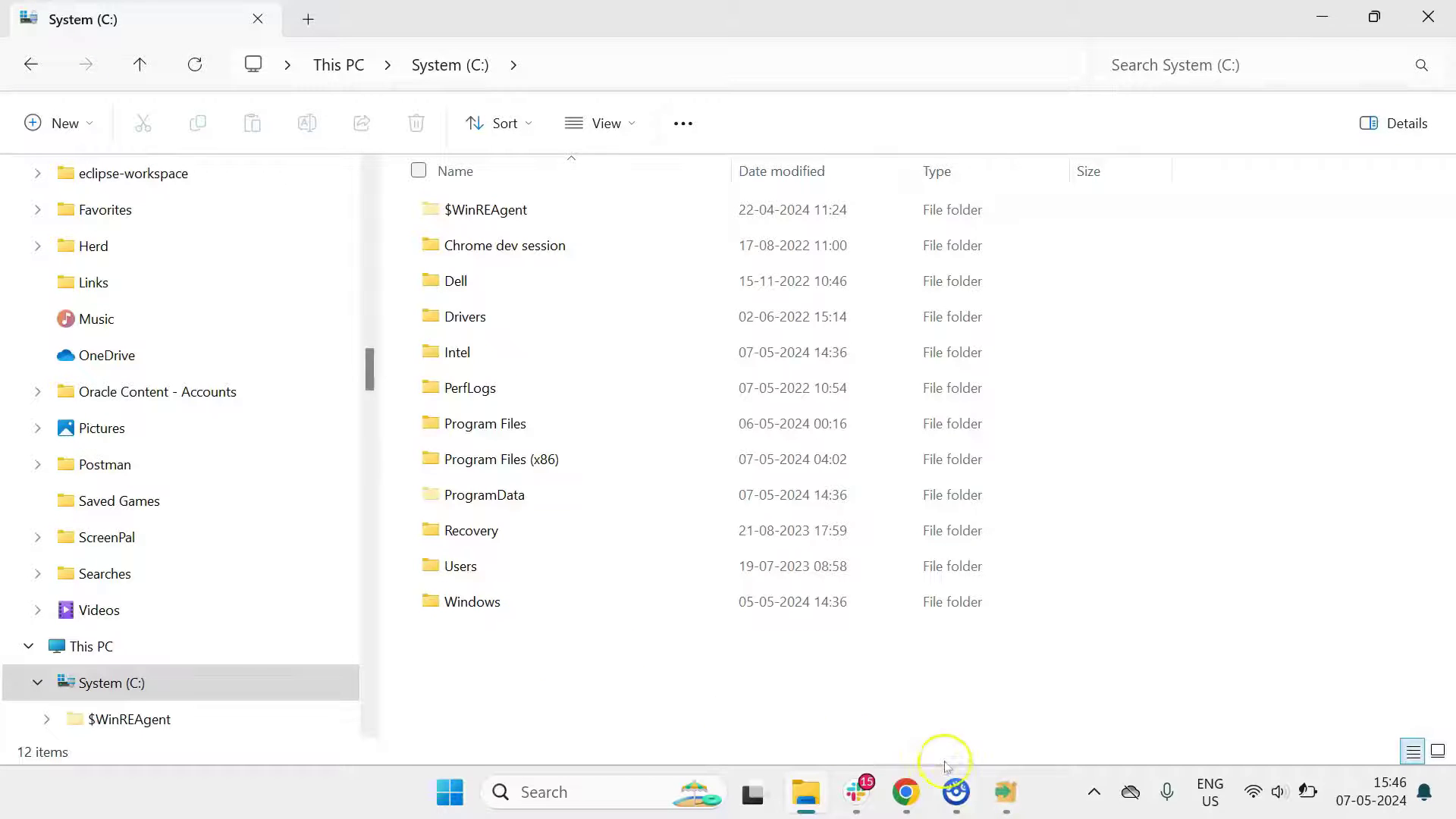
Step: Return to the XAMPP setup and confirm C:\xampp as the installation folder
{"action": "left_click", "coordinate": [1007, 793]}
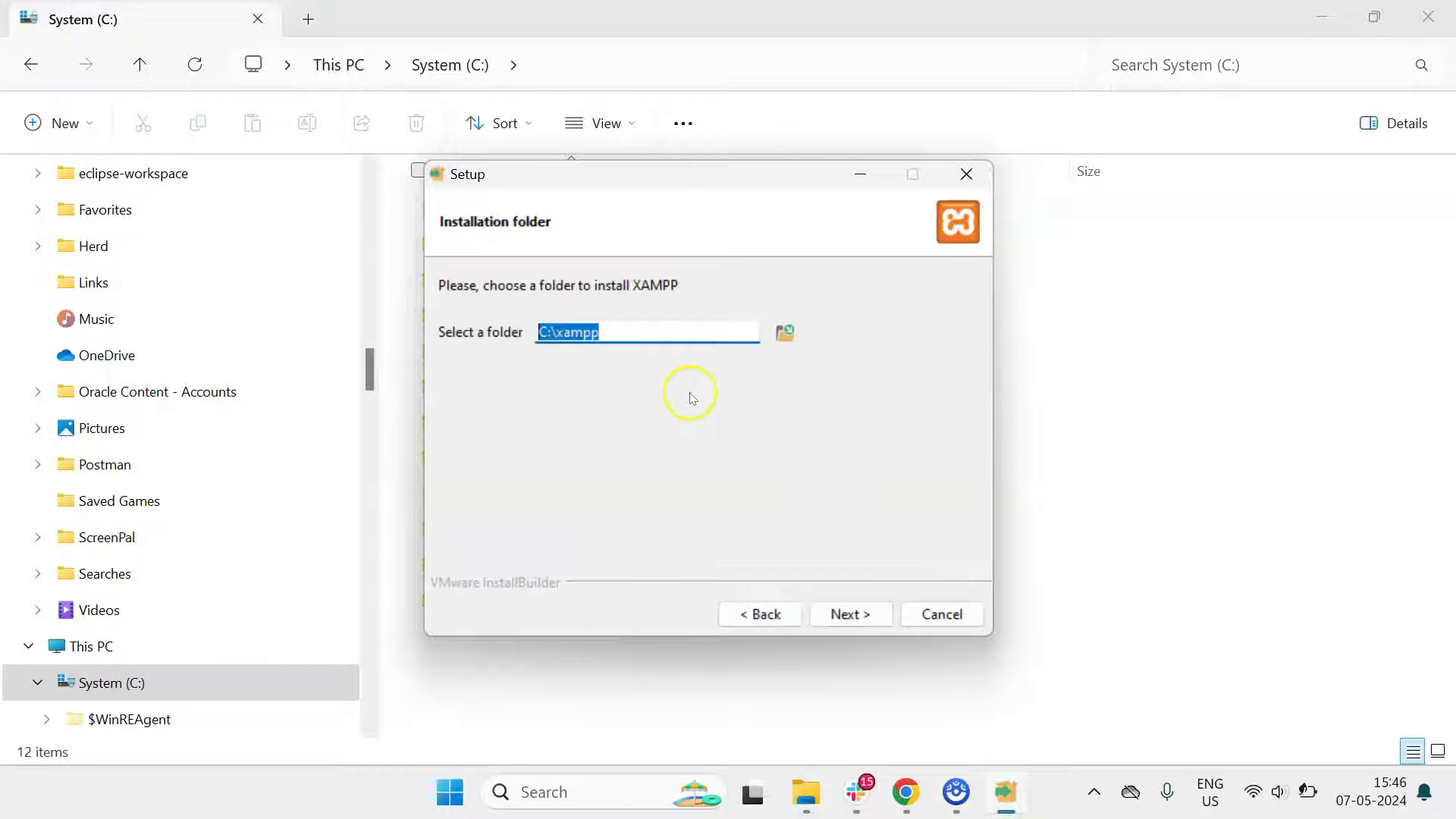
{"action": "left_click", "coordinate": [868, 616]}
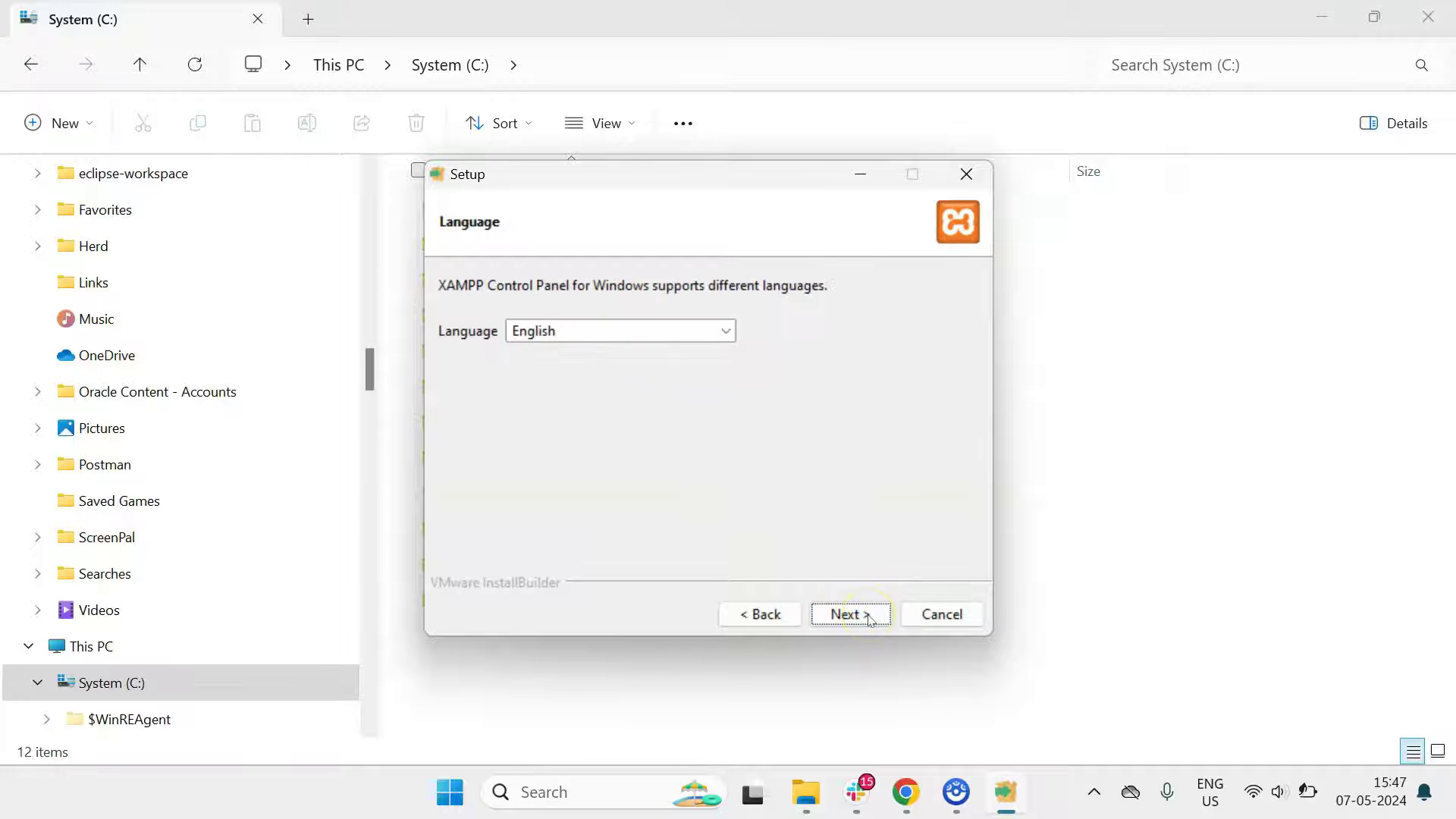
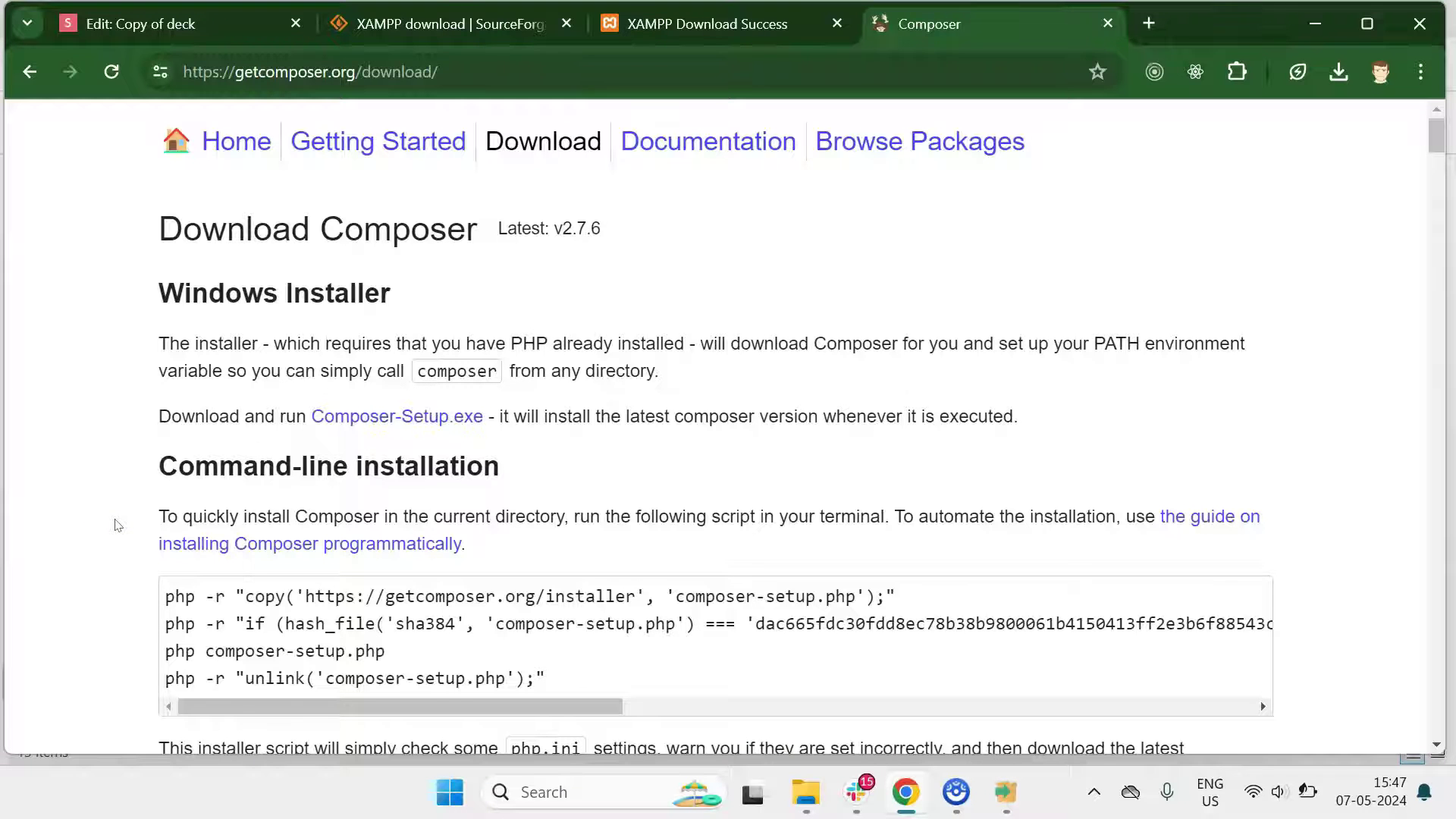
Step: Download the Composer-Setup.exe Windows installer from the Composer download page and return to the XAMPP setup window
{"action": "scroll", "coordinate": [118, 525], "scroll_direction": "down", "scroll_amount": 1}
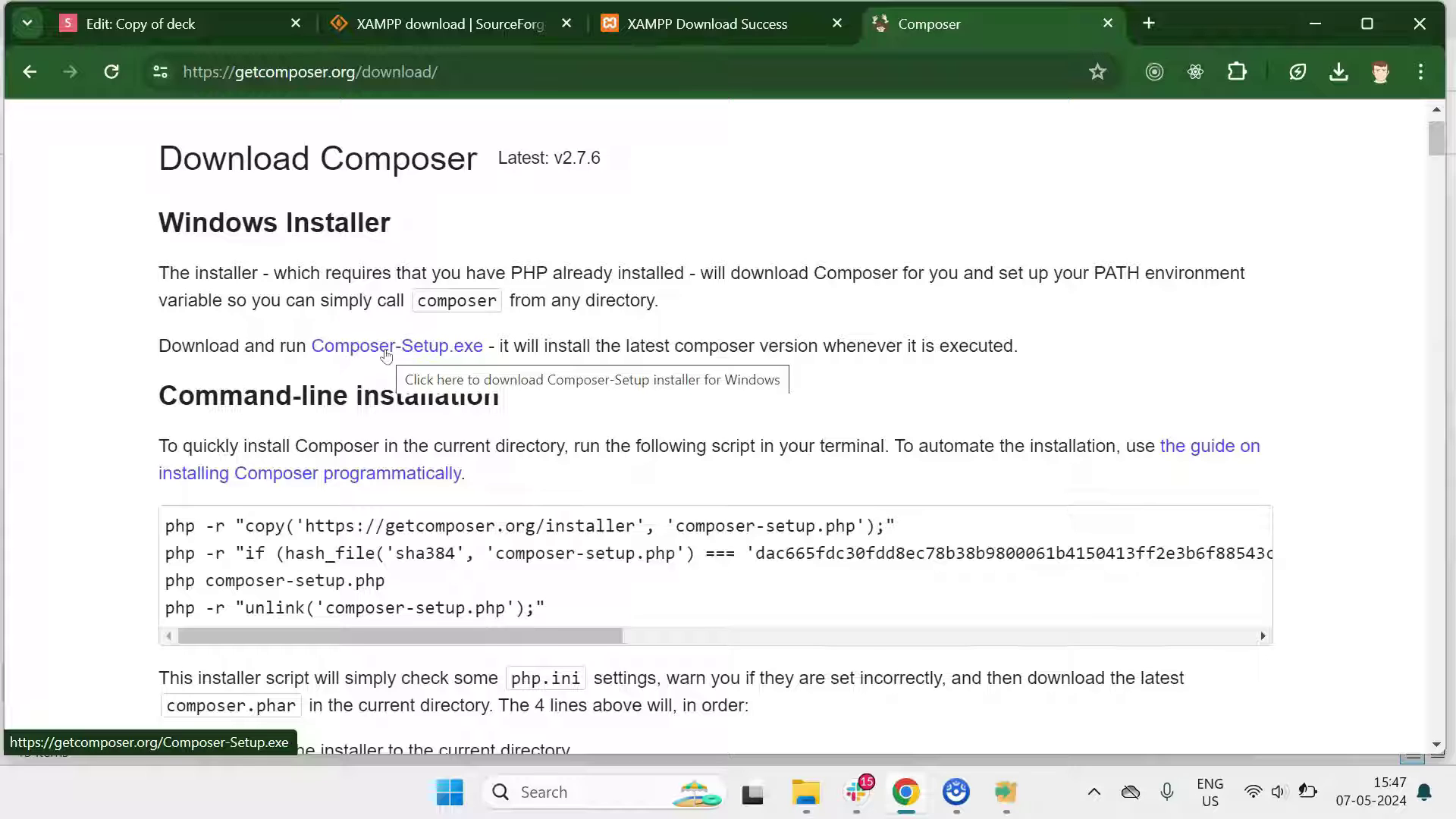
{"action": "left_click", "coordinate": [334, 350]}
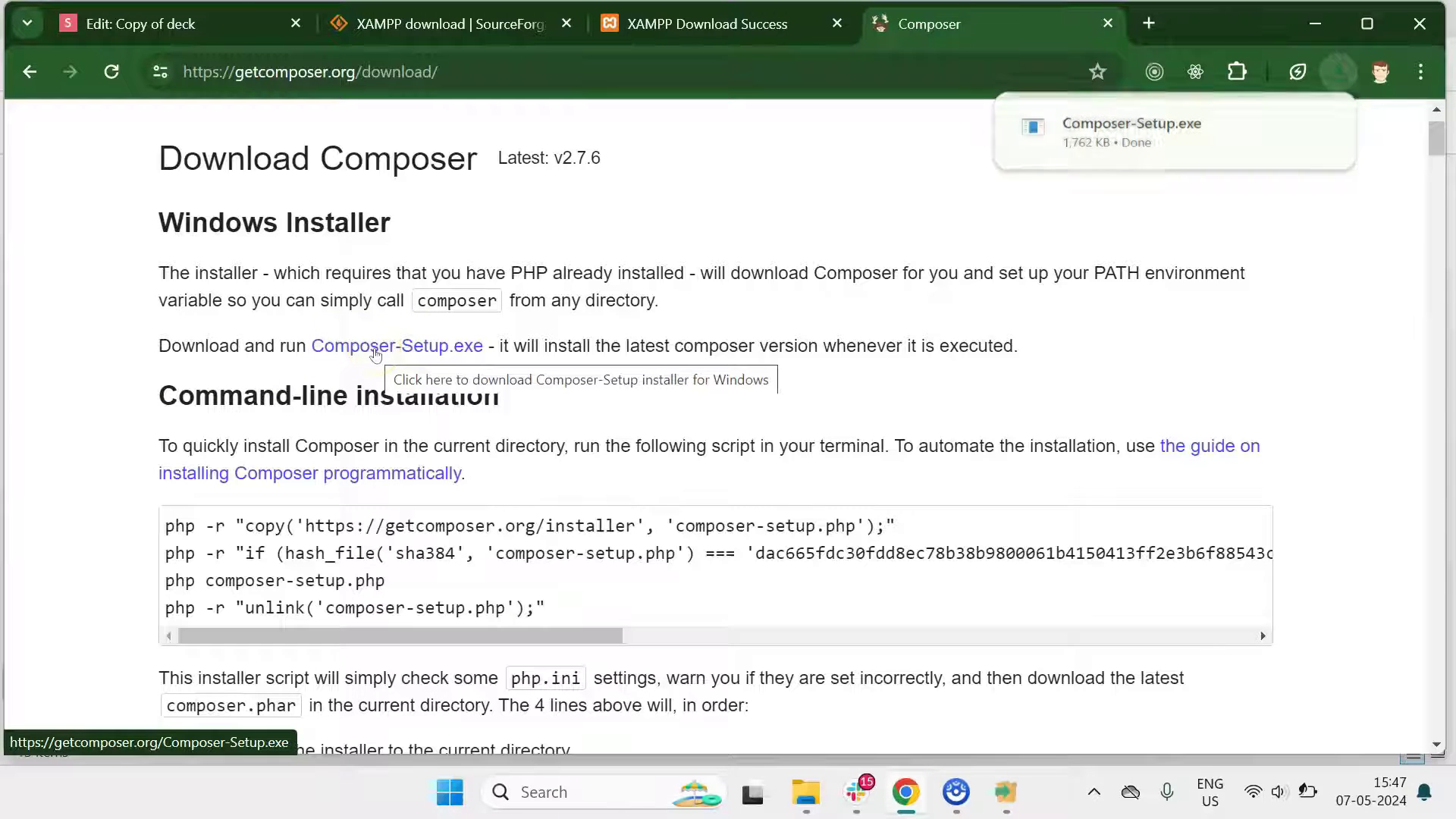
{"action": "left_click", "coordinate": [1342, 68]}
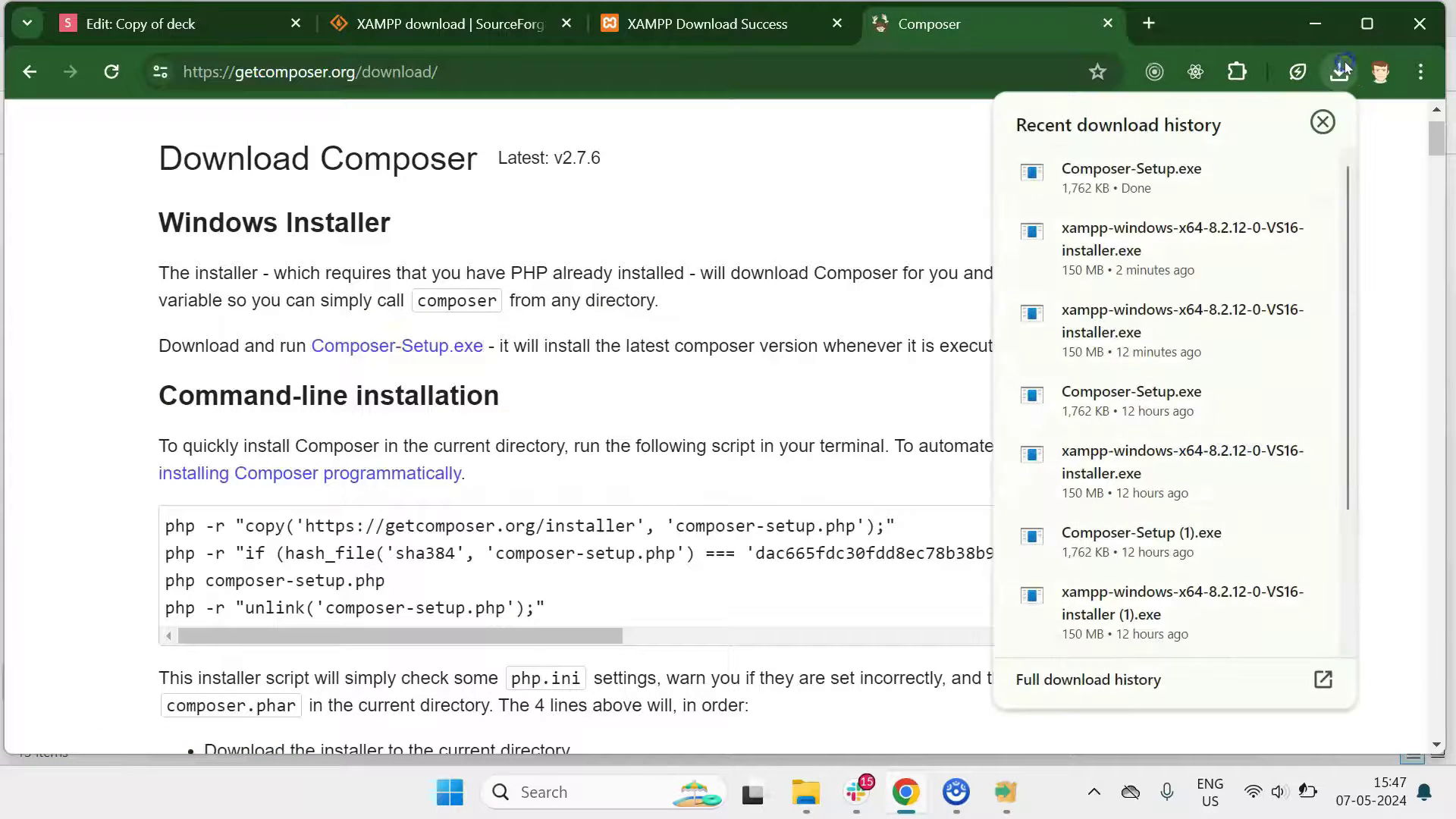
{"action": "left_click", "coordinate": [1003, 794]}
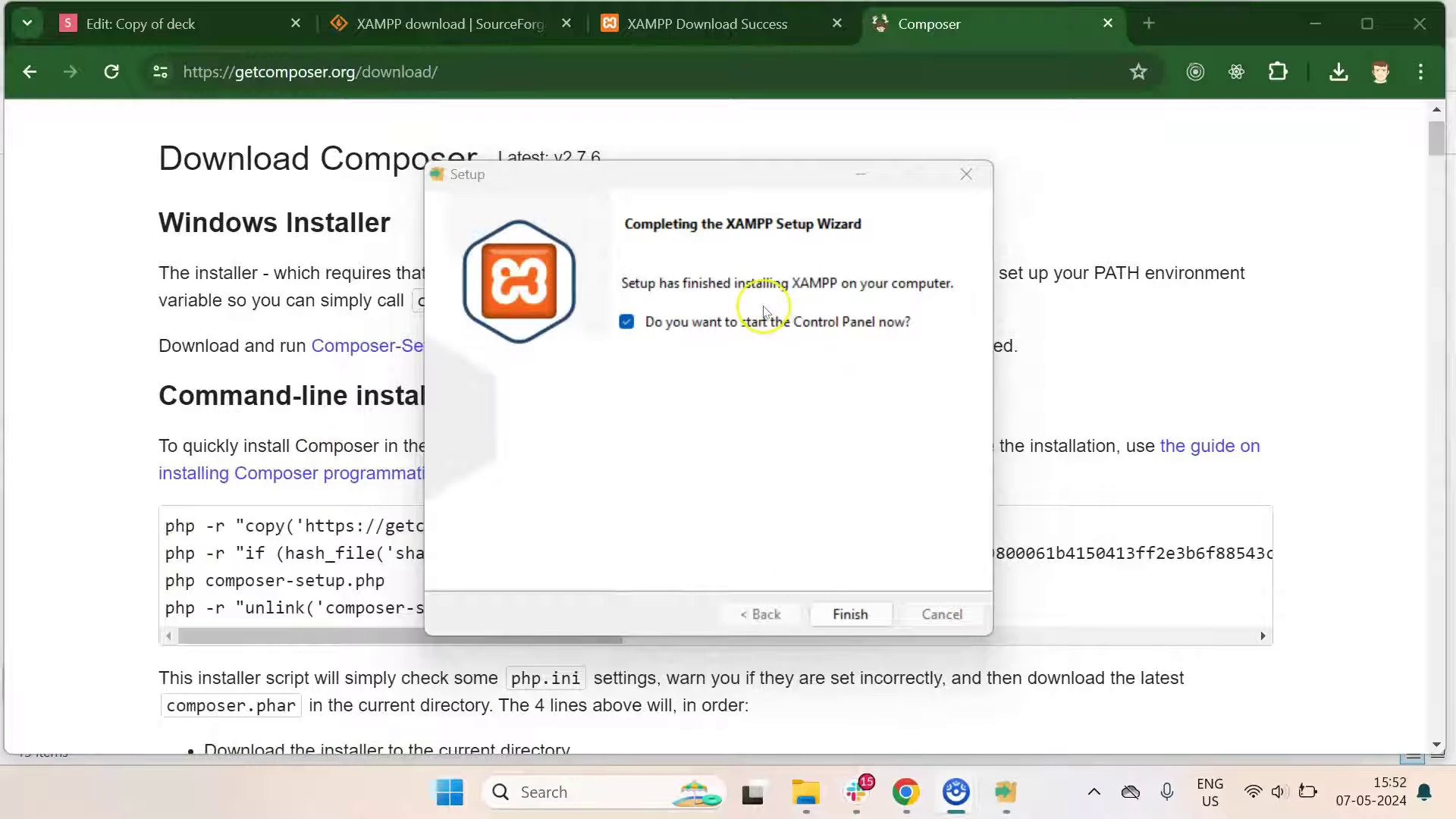
Step: Finish the XAMPP setup with the Control Panel set to start, and launch the downloaded Composer-Setup.exe from the Downloads folder
{"action": "left_click", "coordinate": [854, 614]}
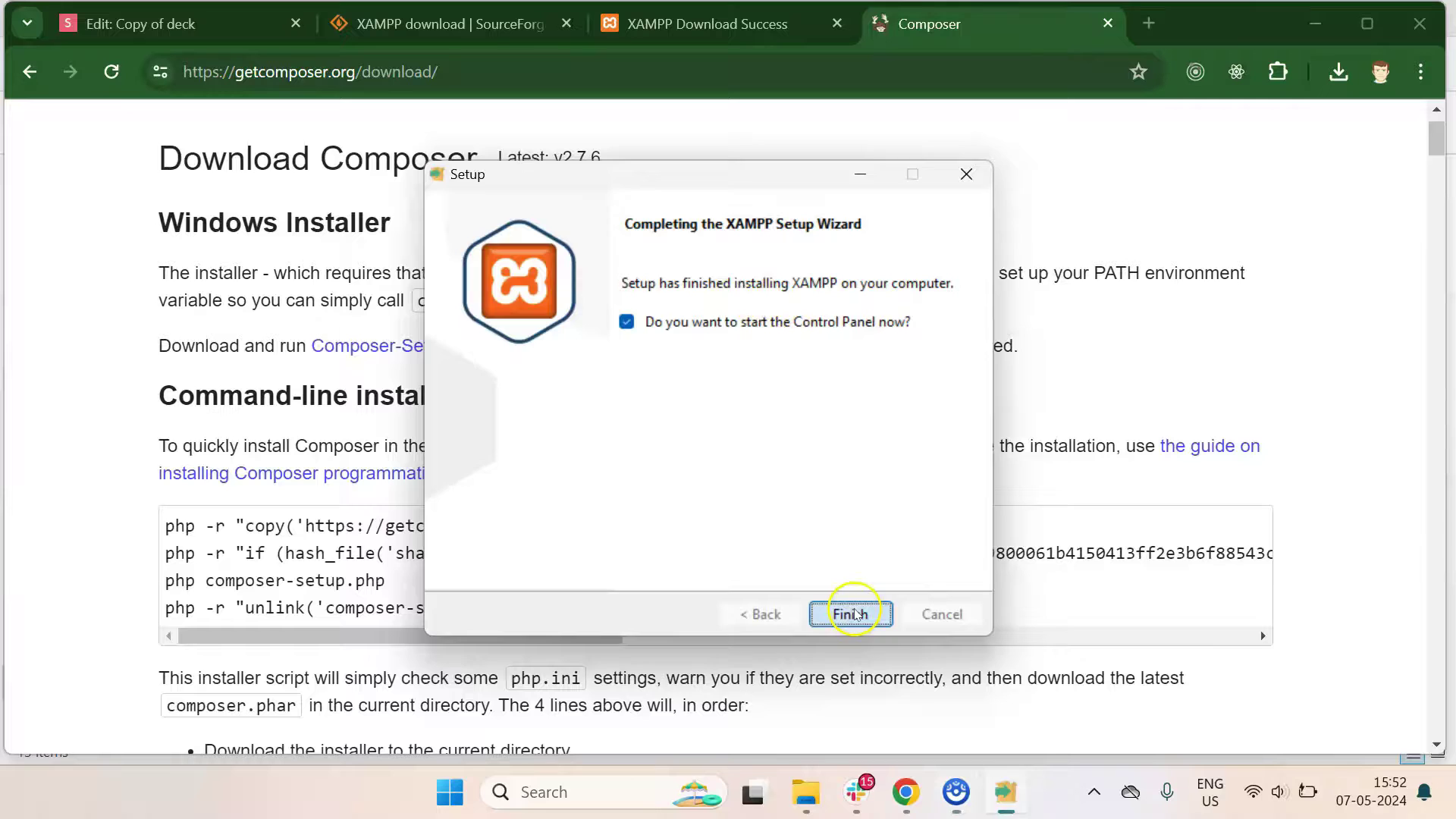
{"action": "left_click", "coordinate": [1336, 74]}
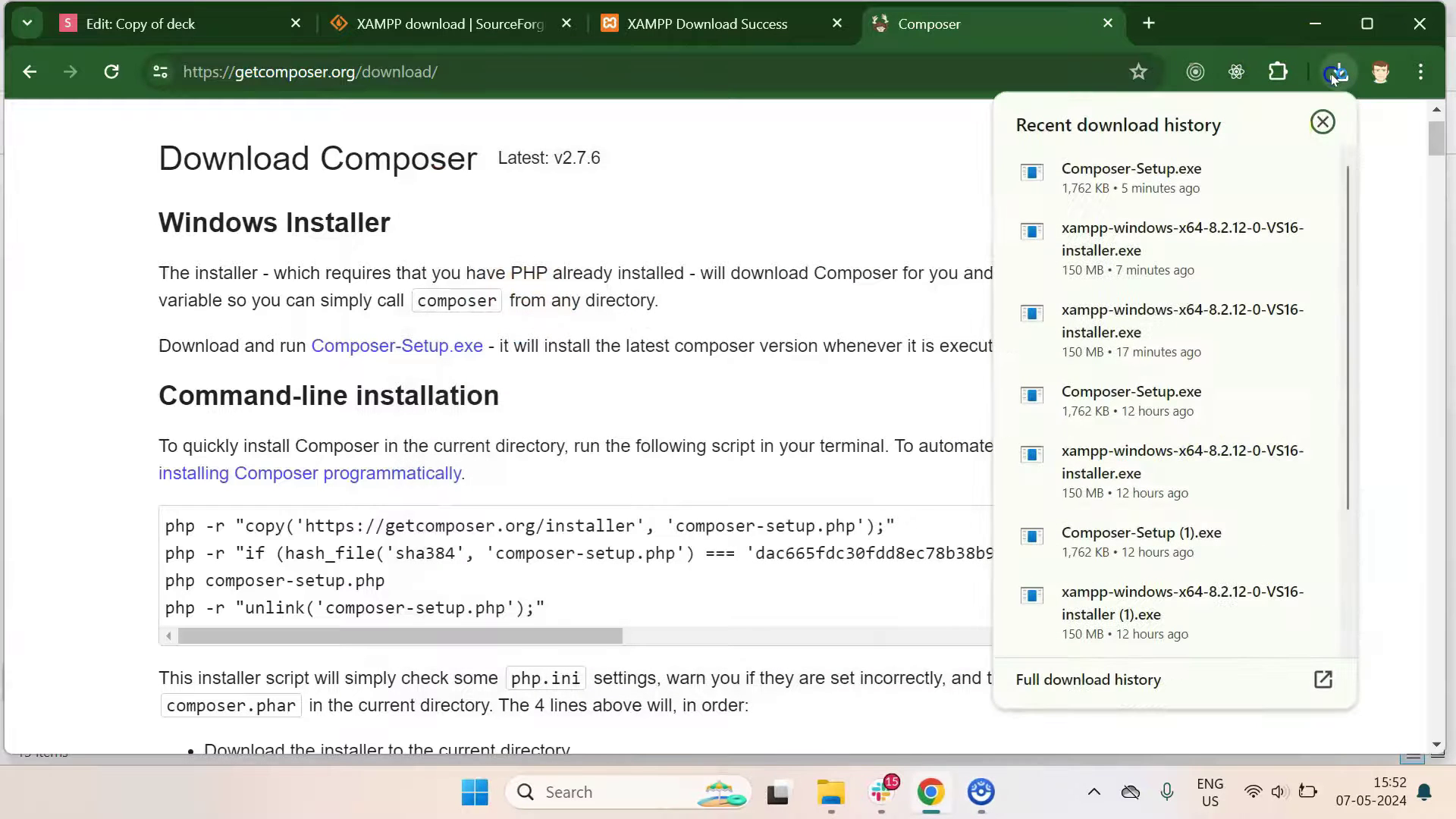
{"action": "left_click", "coordinate": [1256, 173]}
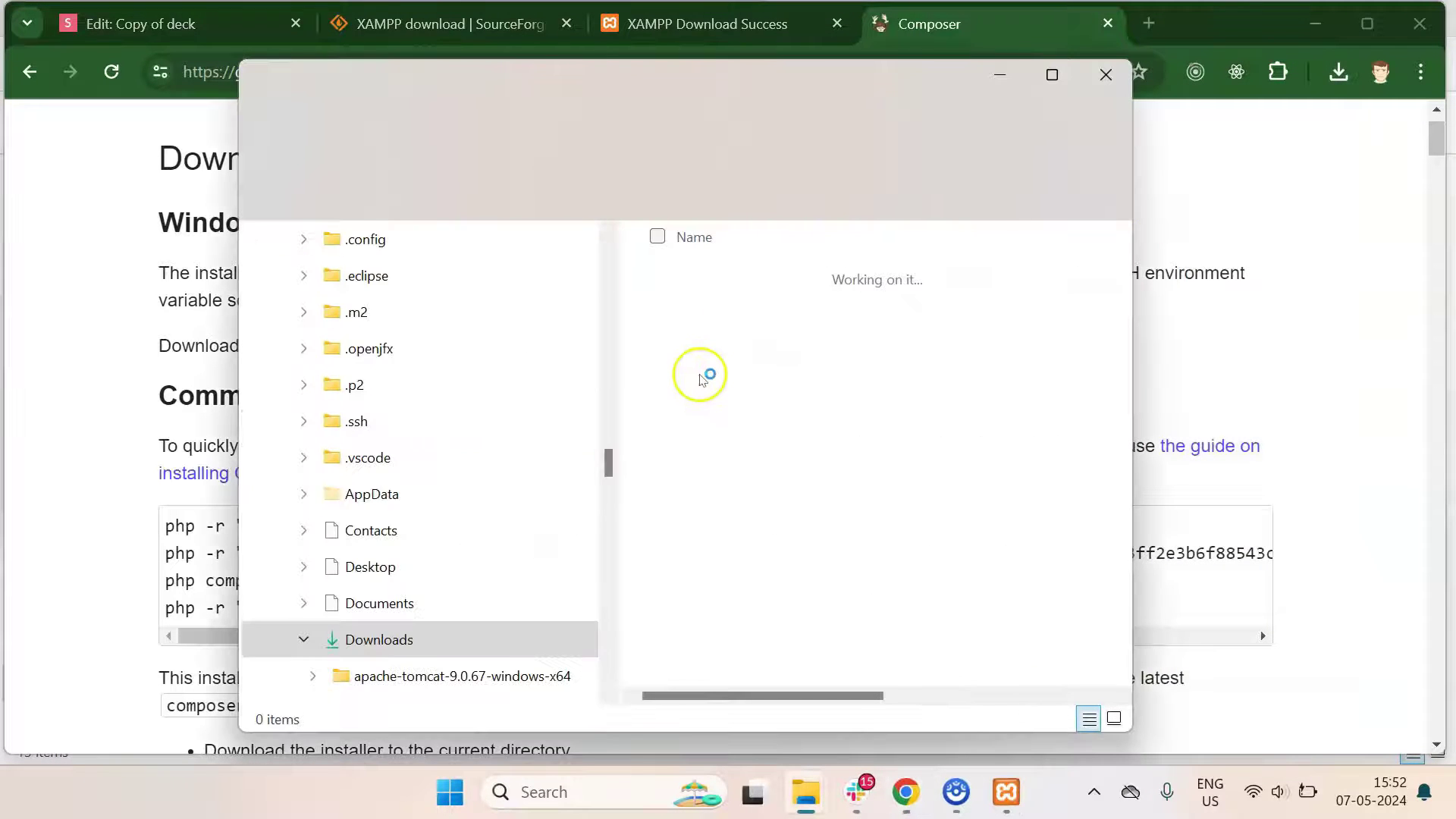
{"action": "double_click", "coordinate": [503, 239]}
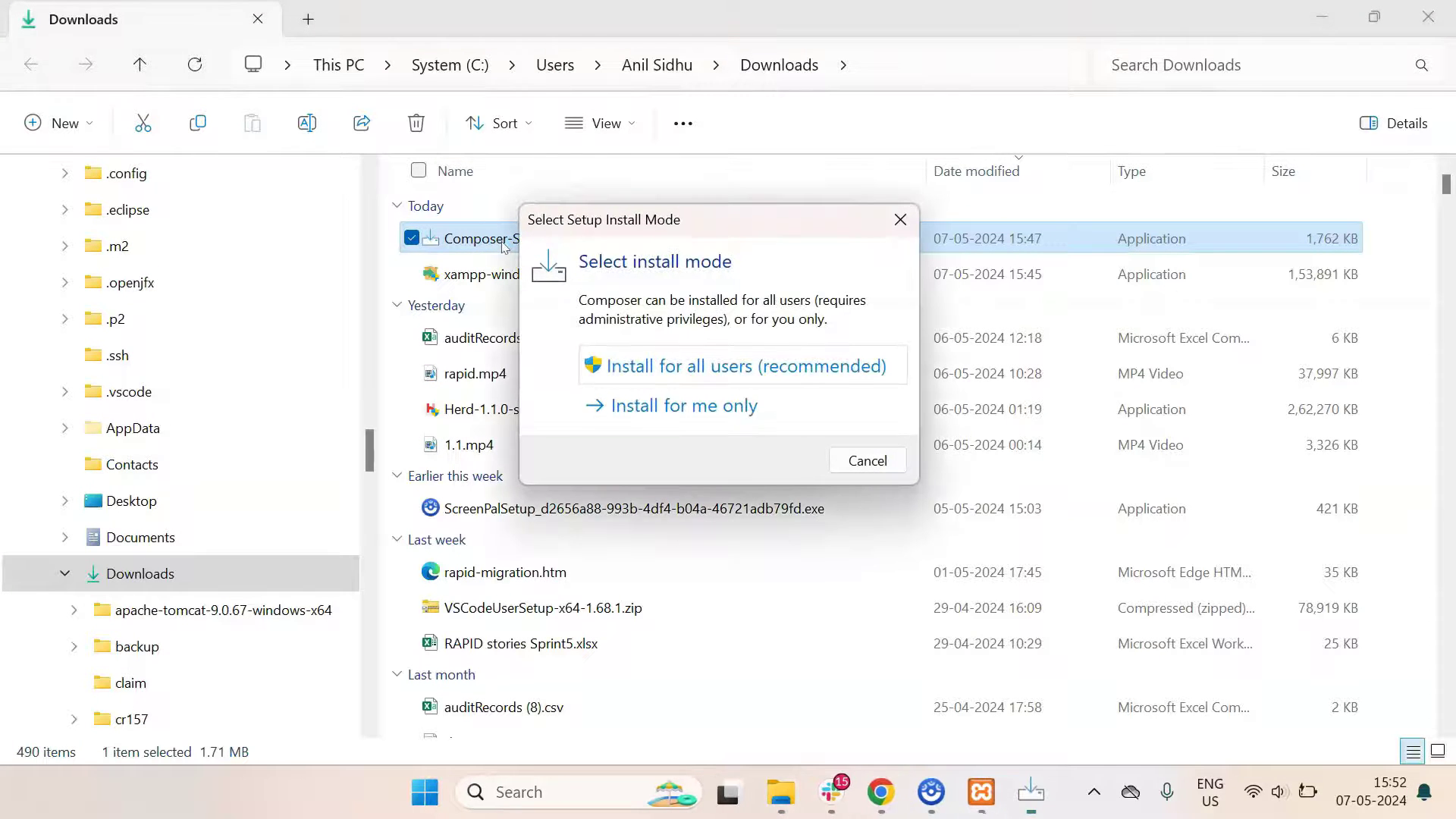
Step: Install Composer for all users with C:\xampp\php\php.exe, without developer mode or a proxy, and finish its setup
{"action": "left_click", "coordinate": [664, 369]}
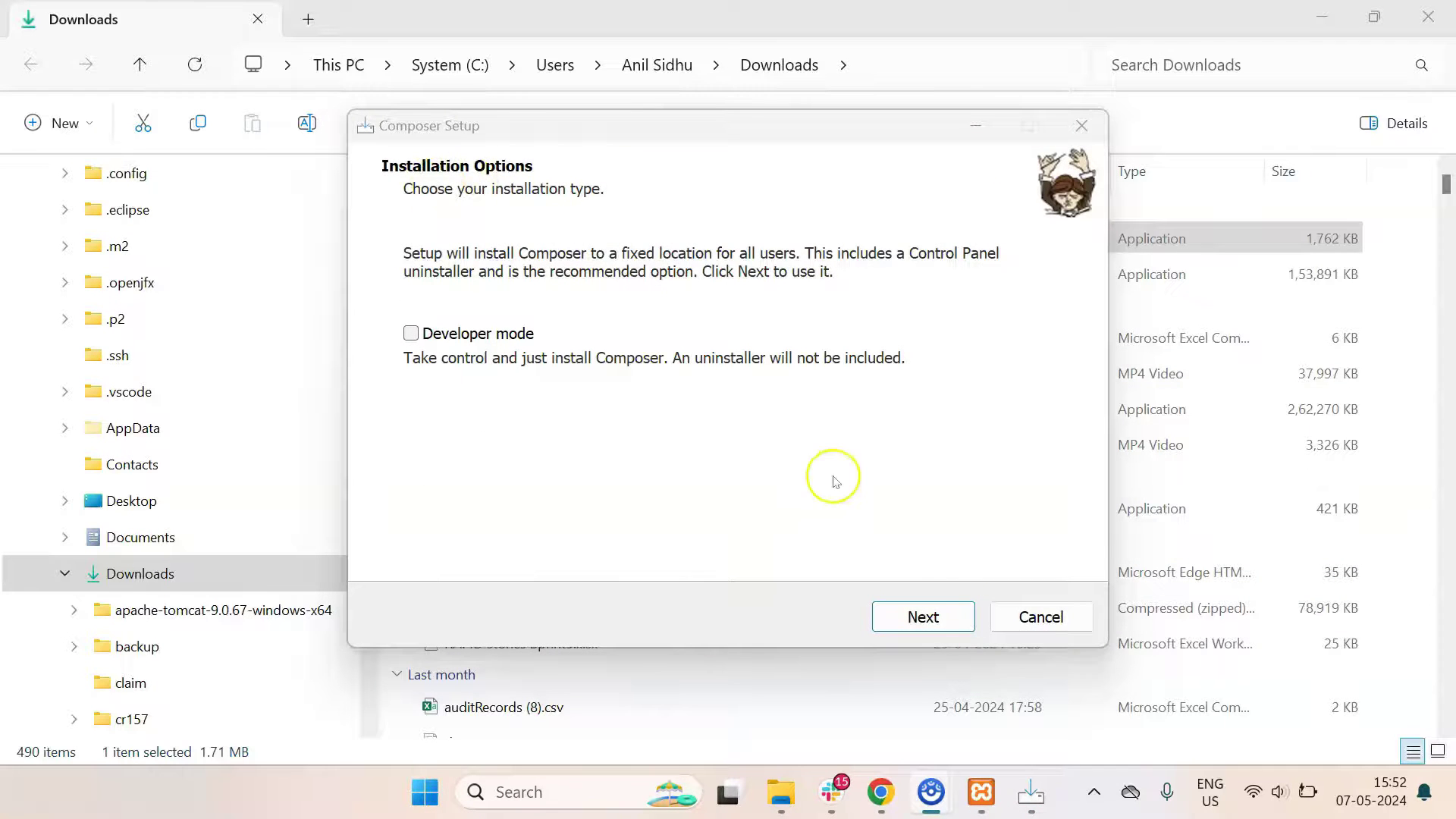
{"action": "left_click", "coordinate": [934, 617]}
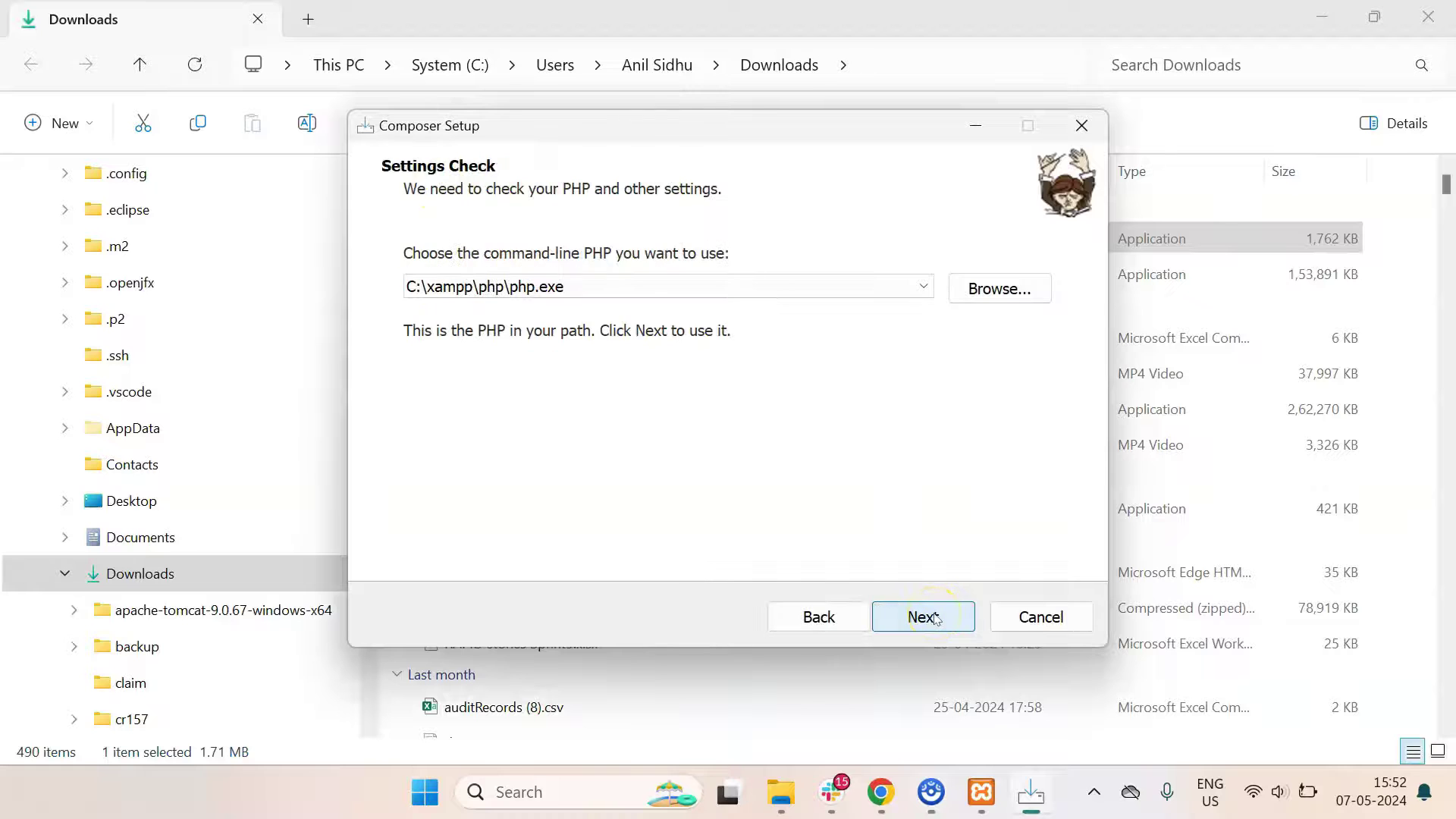
{"action": "left_click", "coordinate": [934, 617]}
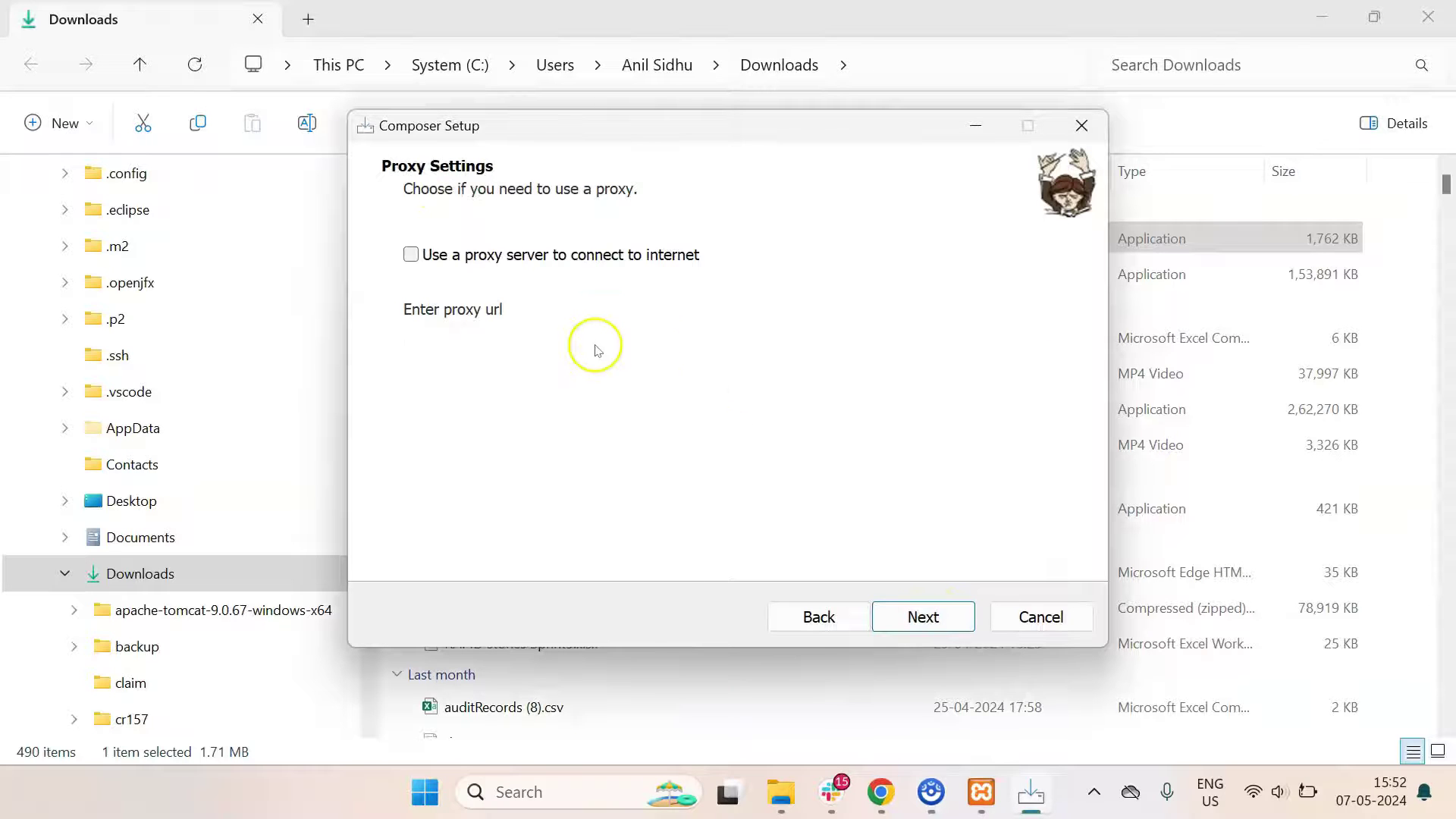
{"action": "left_click", "coordinate": [926, 615]}
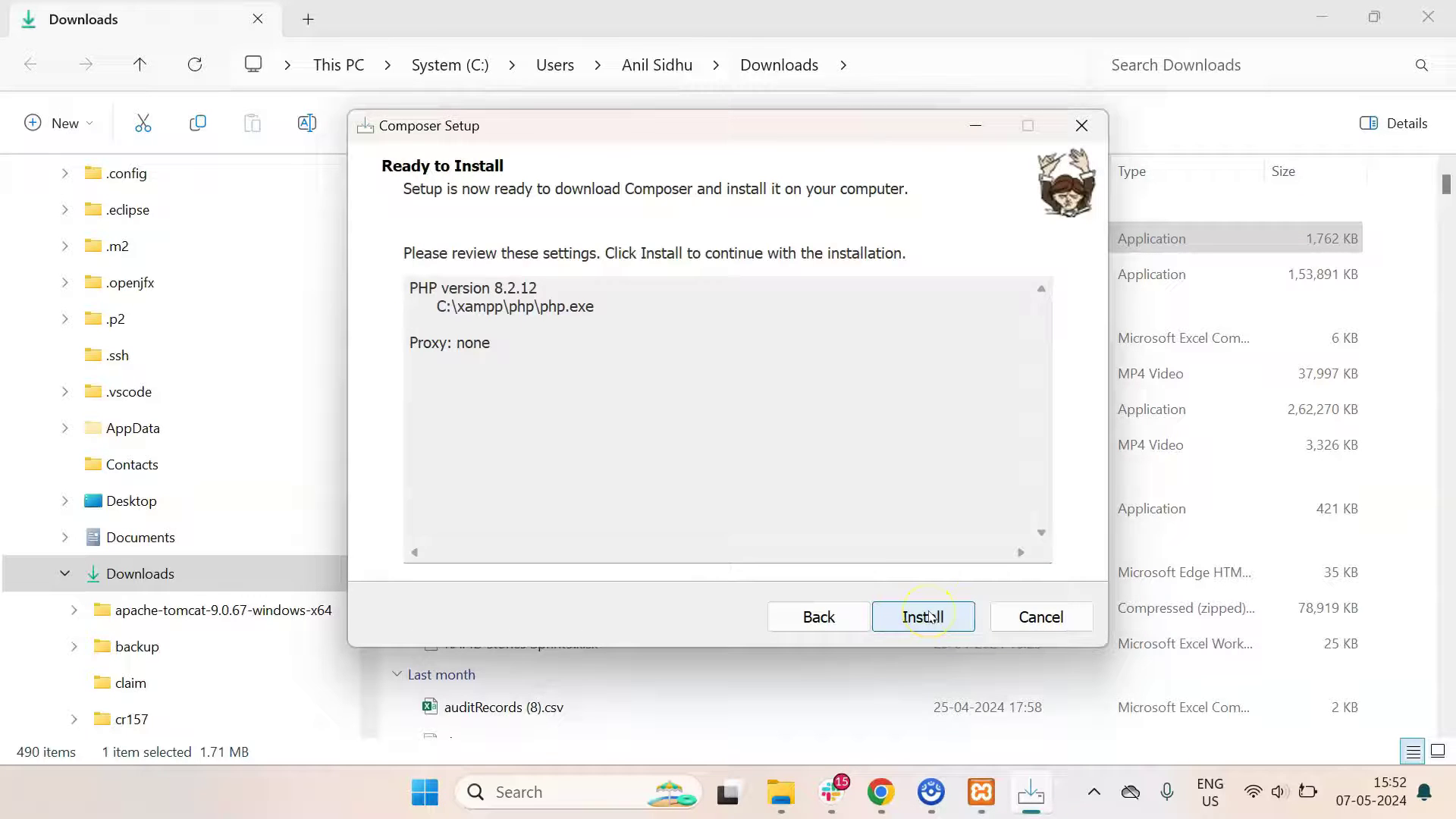
{"action": "left_click", "coordinate": [931, 616]}
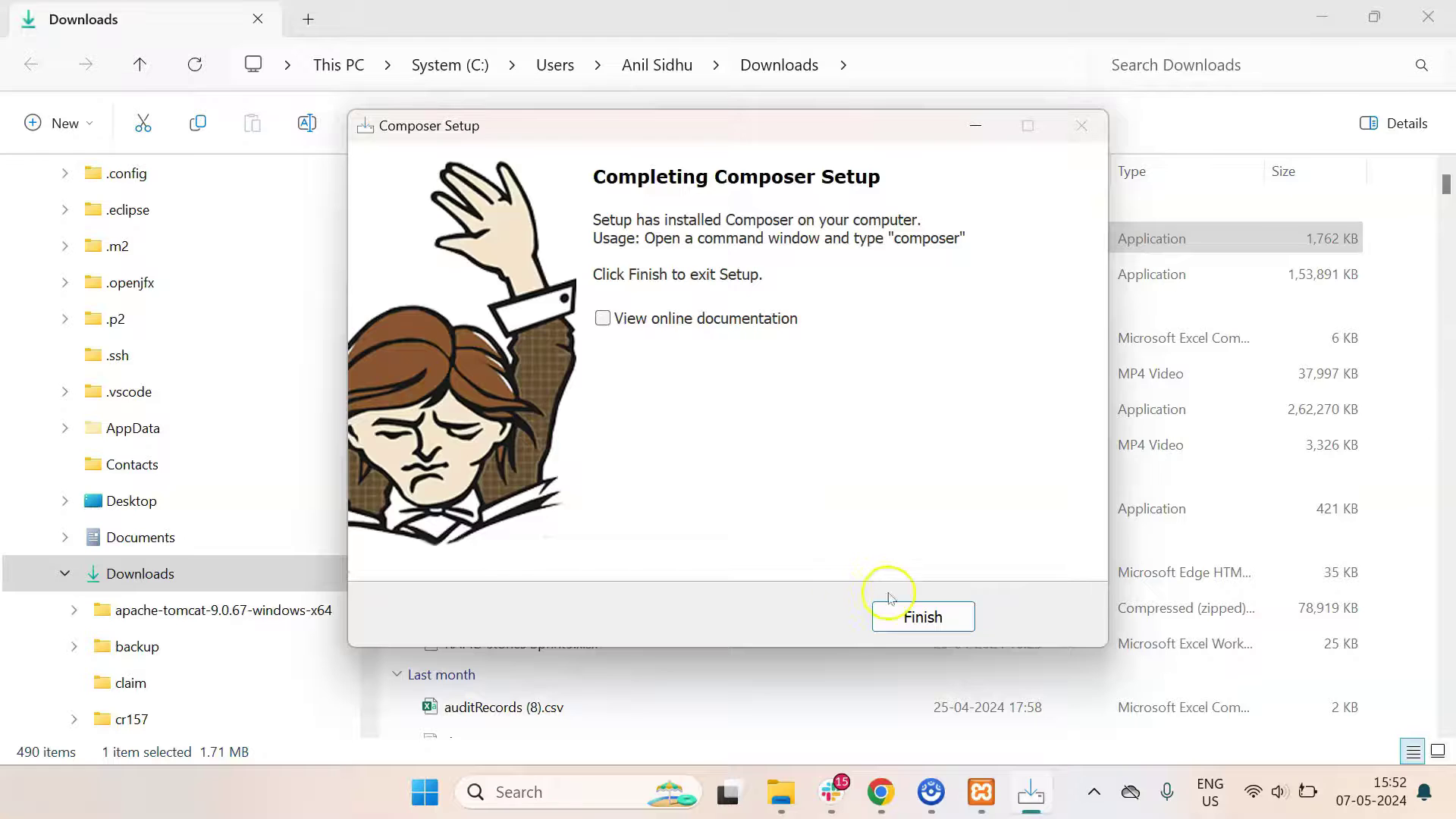
{"action": "left_click", "coordinate": [927, 615]}
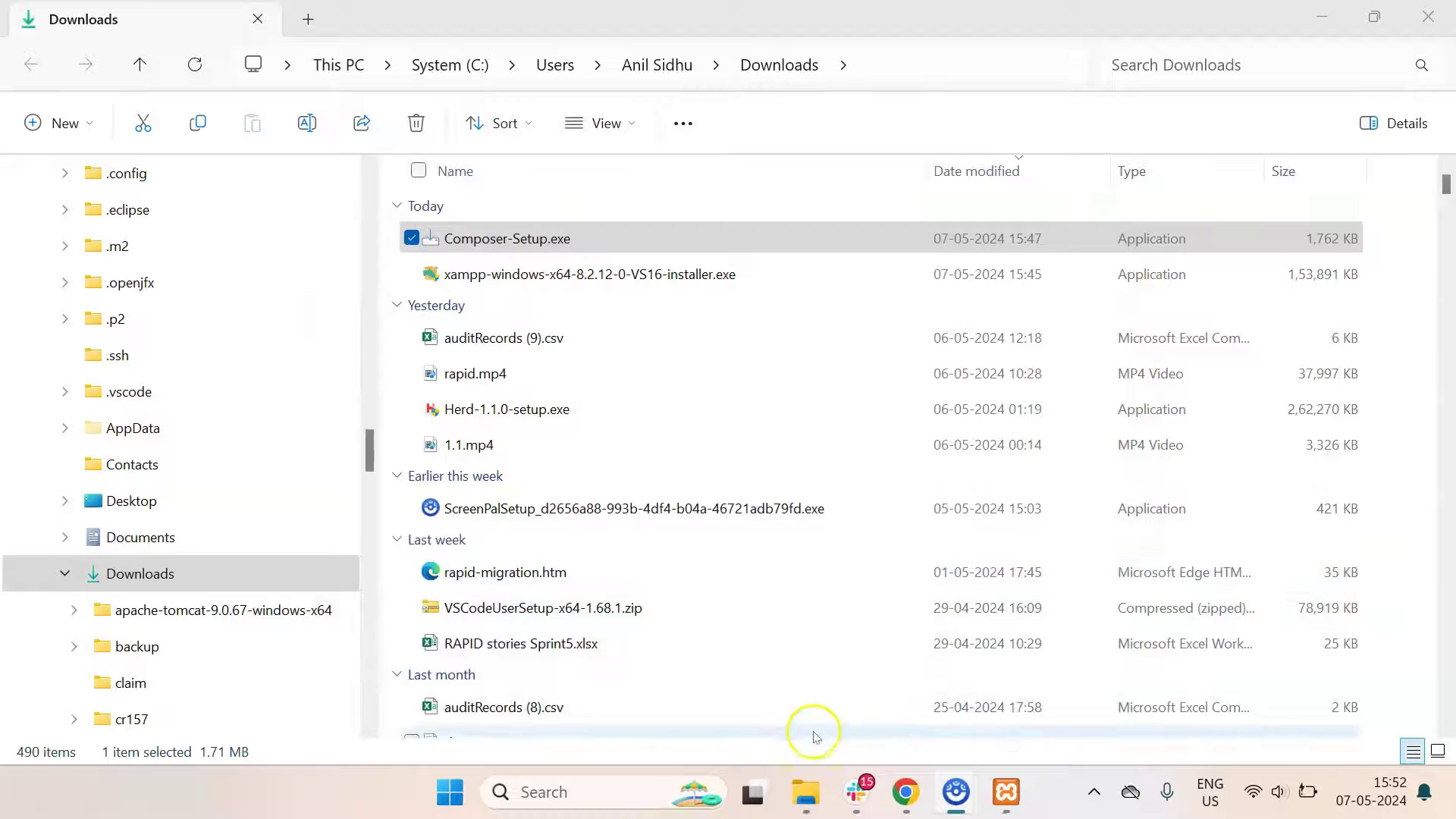
Step: Open Windows PowerShell and check the installations by running composer and php -v
{"action": "left_click", "coordinate": [657, 792]}
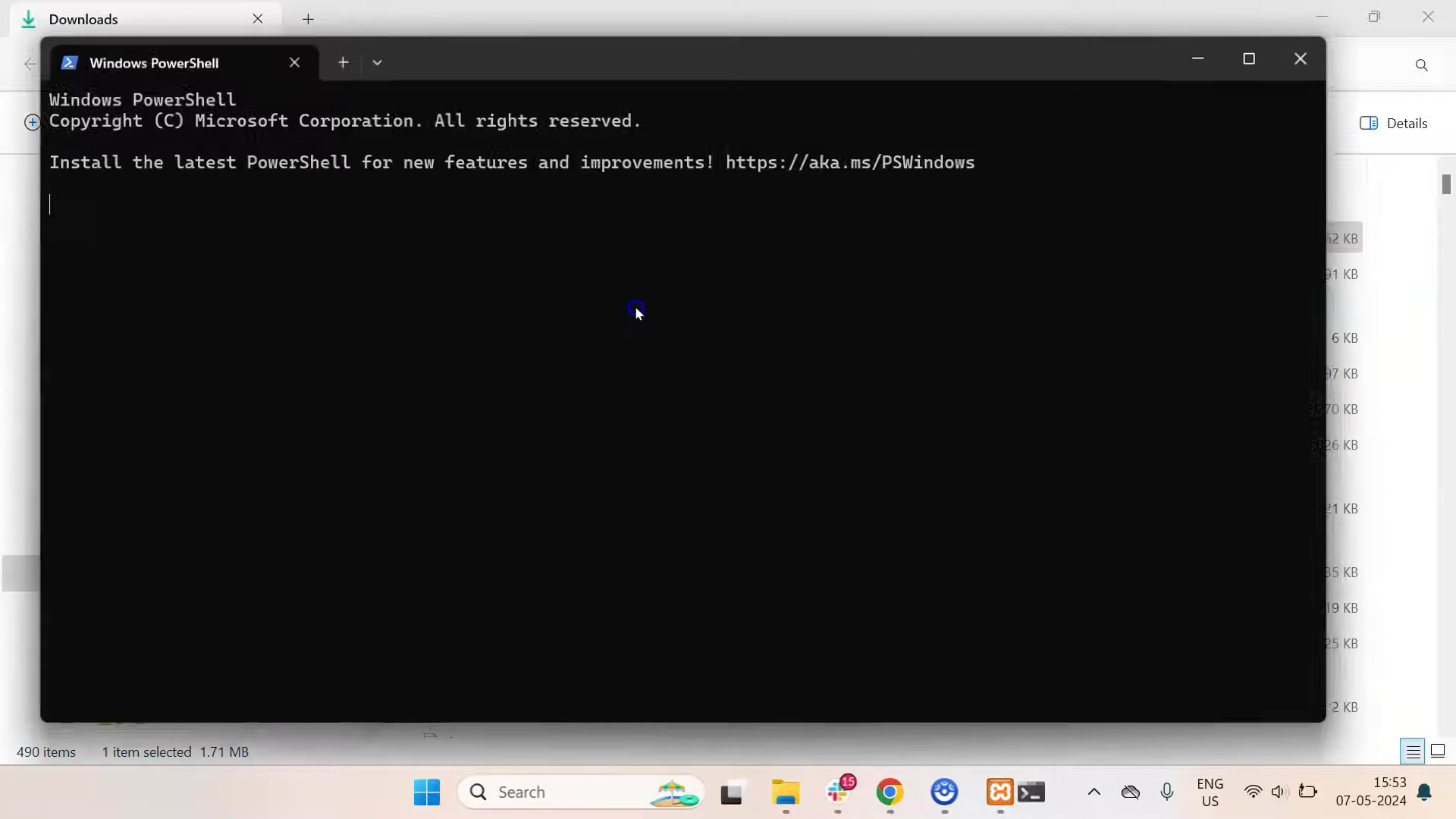
{"action": "type", "text": "comp"}
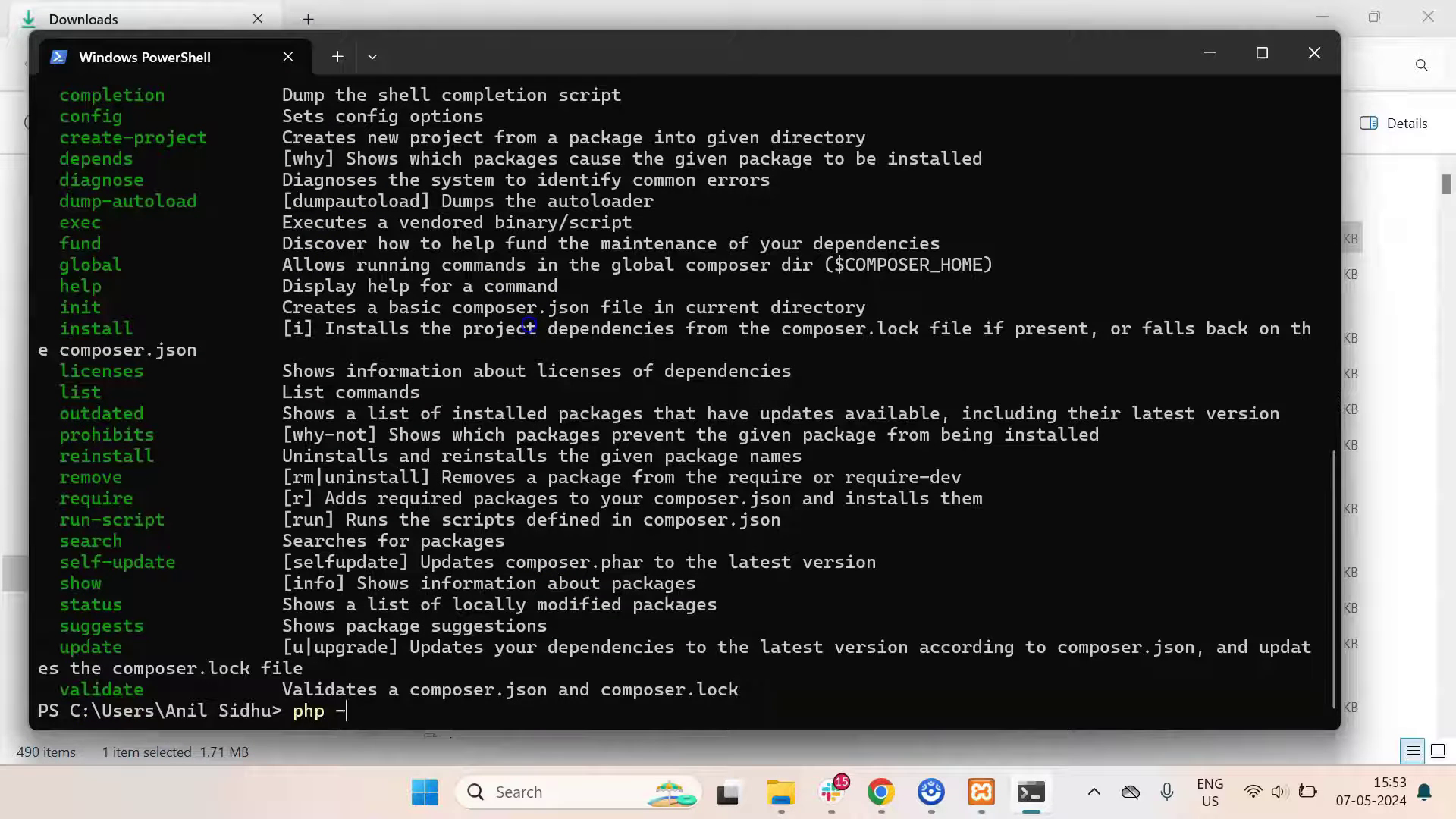
{"action": "type", "text": "v"}
{"action": "key", "text": "Return"}
{"action": "left_click_drag", "start_coordinate": [471, 54], "coordinate": [564, 43]}
{"action": "left_click", "coordinate": [739, 671]}
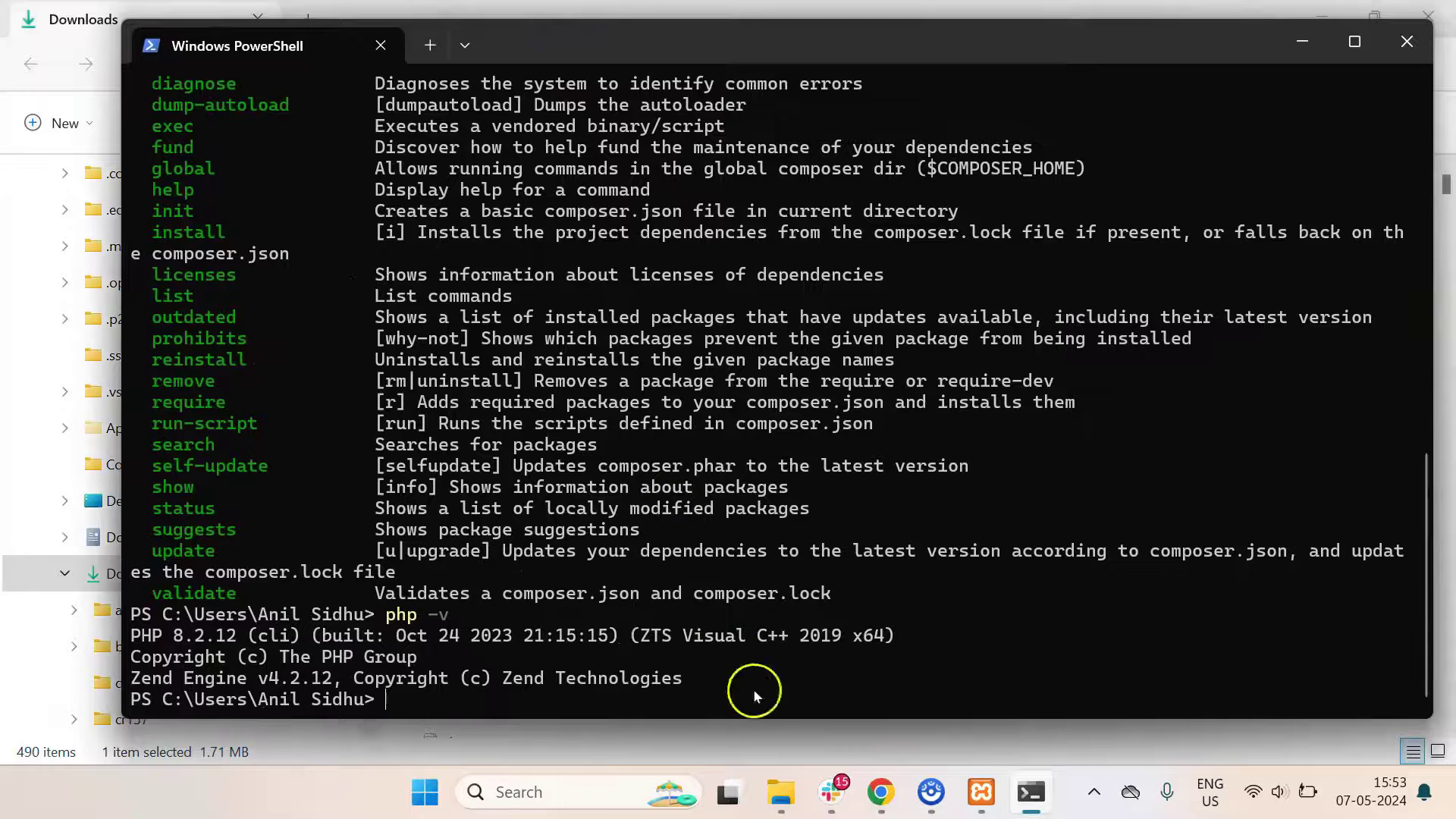
Step: Switch to the slide deck in Chrome and review the agenda slide and the XAMPP and composer slide
{"action": "left_click", "coordinate": [879, 791]}
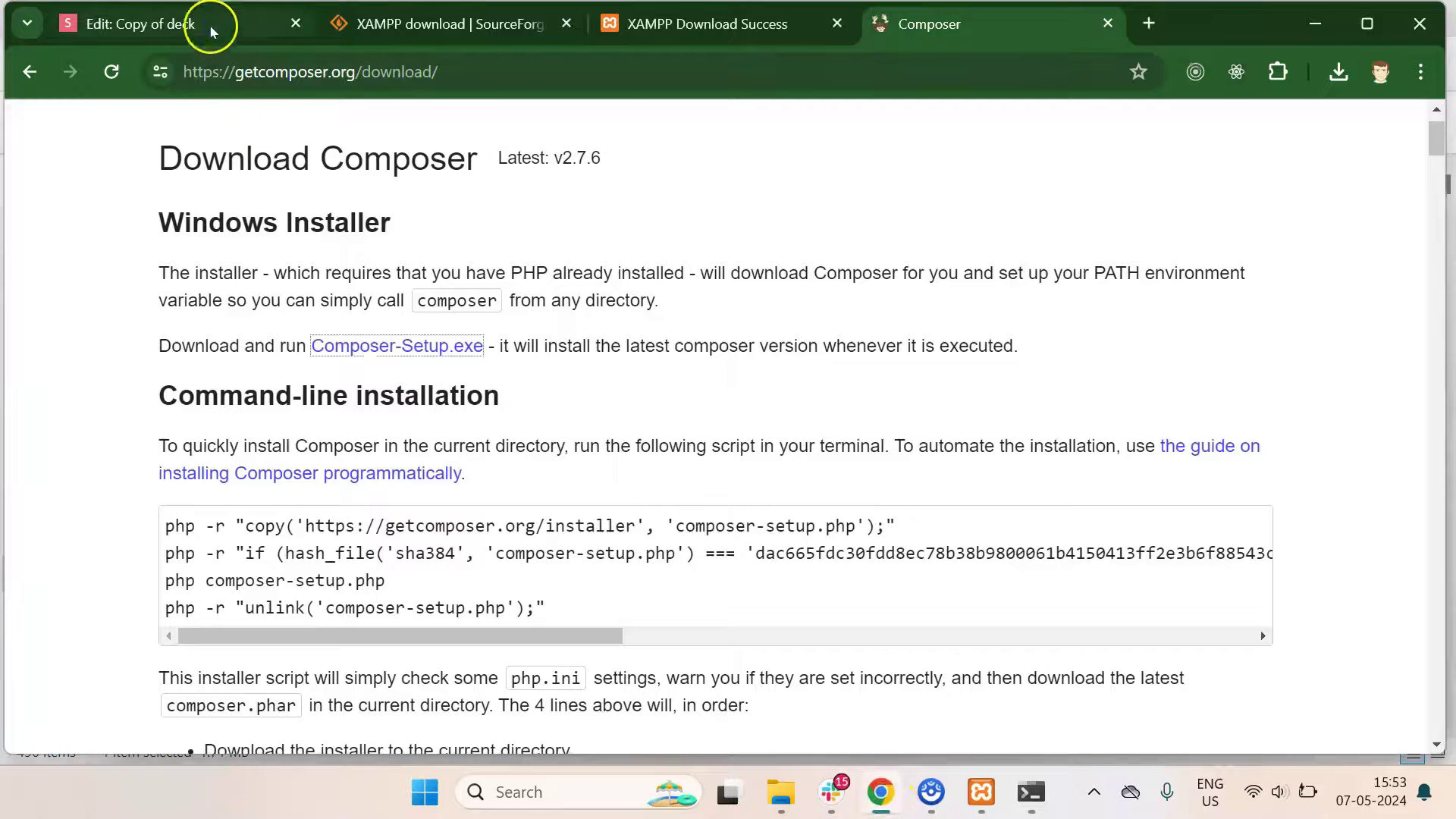
{"action": "left_click", "coordinate": [211, 29]}
{"action": "key", "text": "Left"}
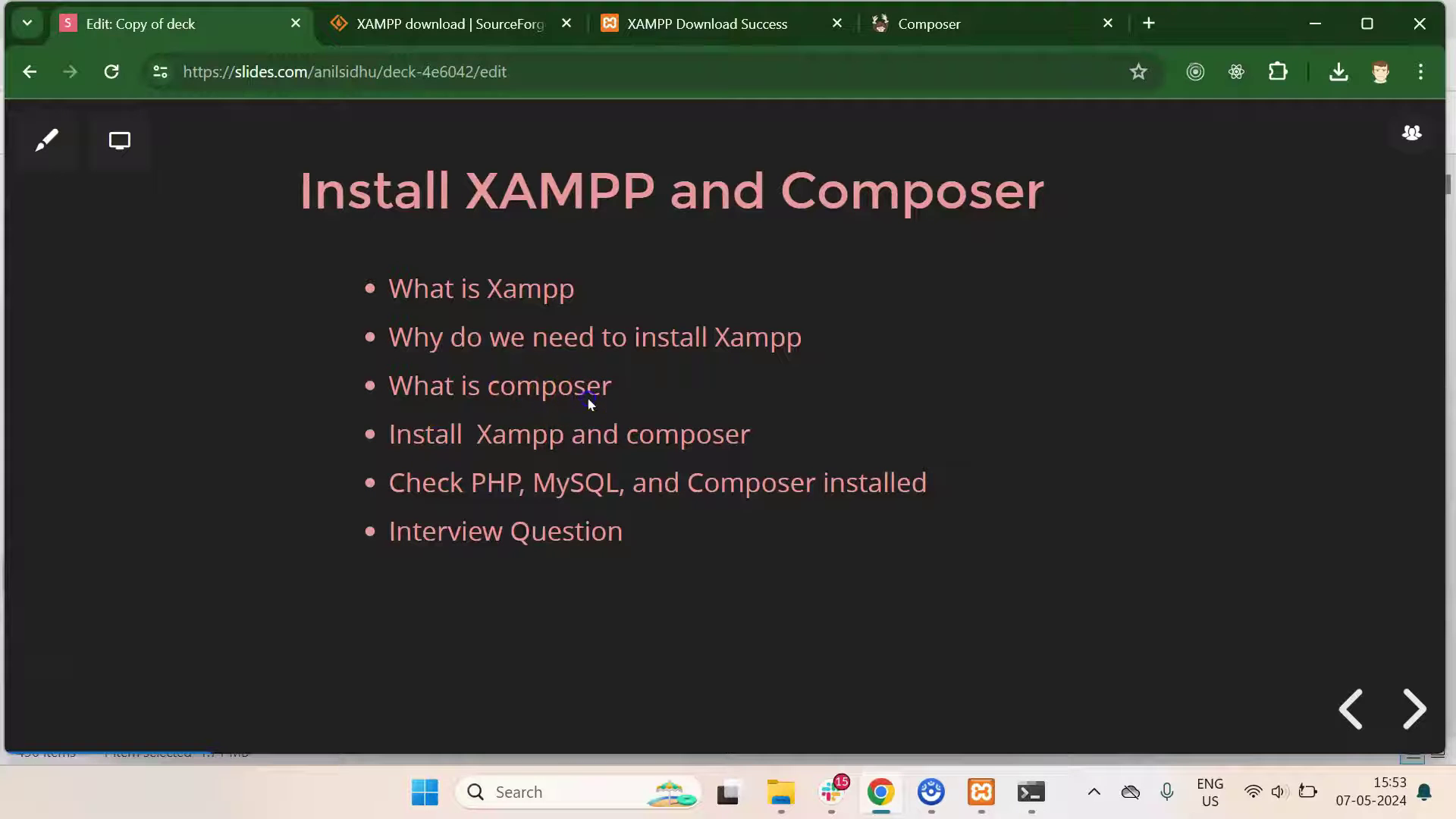
{"action": "key", "text": "Right"}
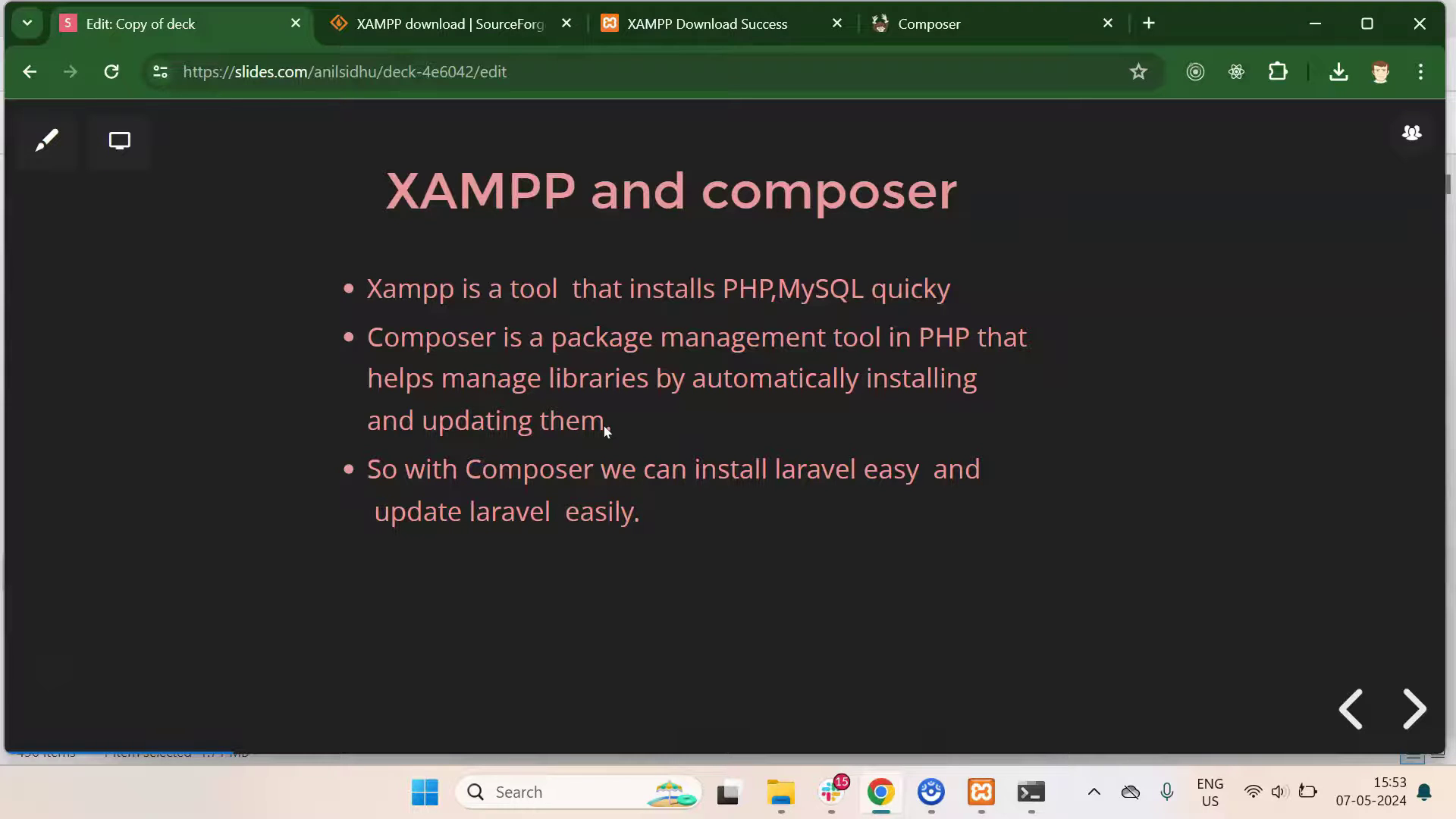
{"action": "key", "text": "Left"}
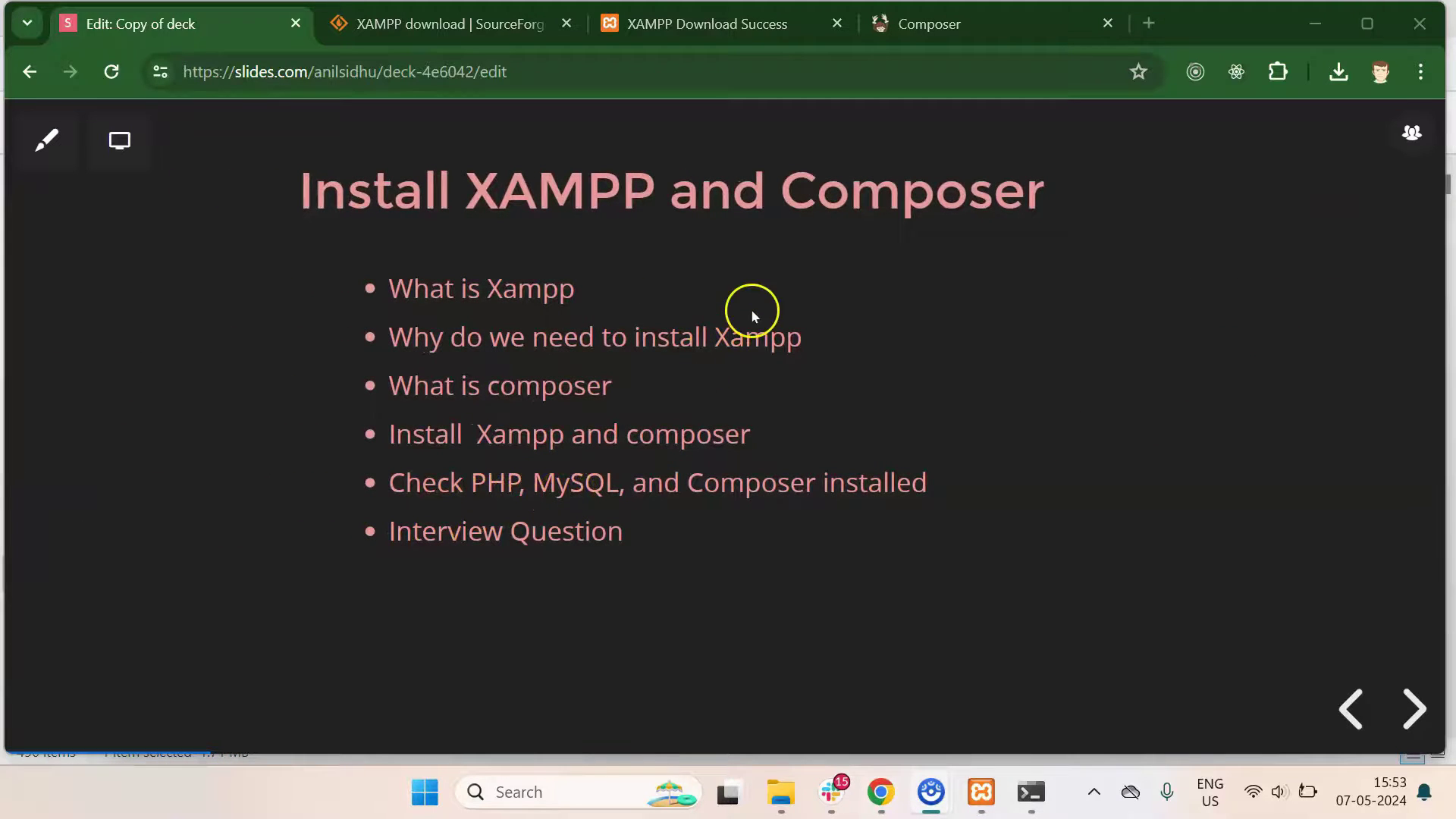
Step: Start the Apache and MySQL modules in the XAMPP Control Panel
{"action": "left_click", "coordinate": [979, 793]}
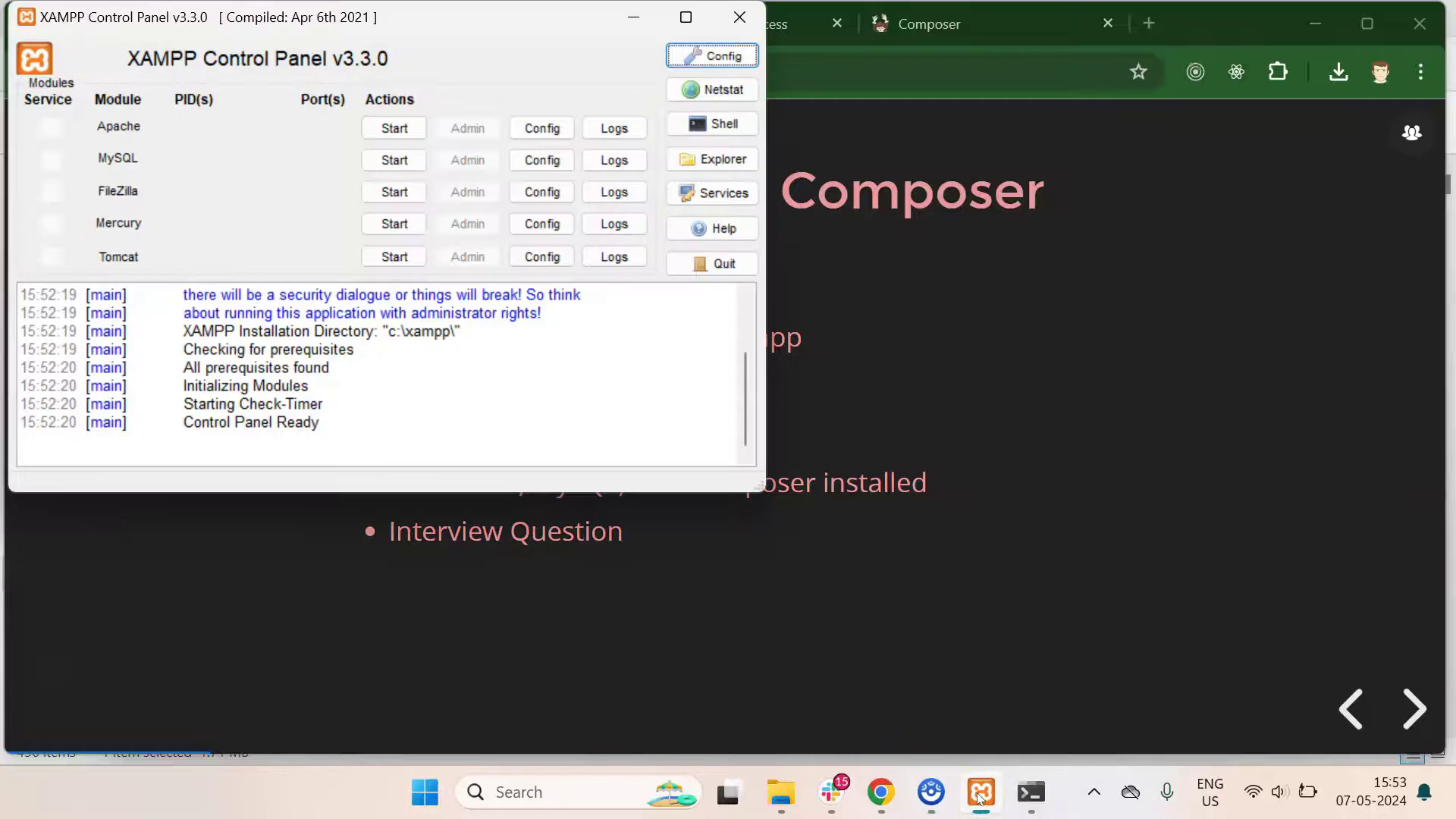
{"action": "left_click", "coordinate": [396, 130]}
{"action": "left_click", "coordinate": [393, 160]}
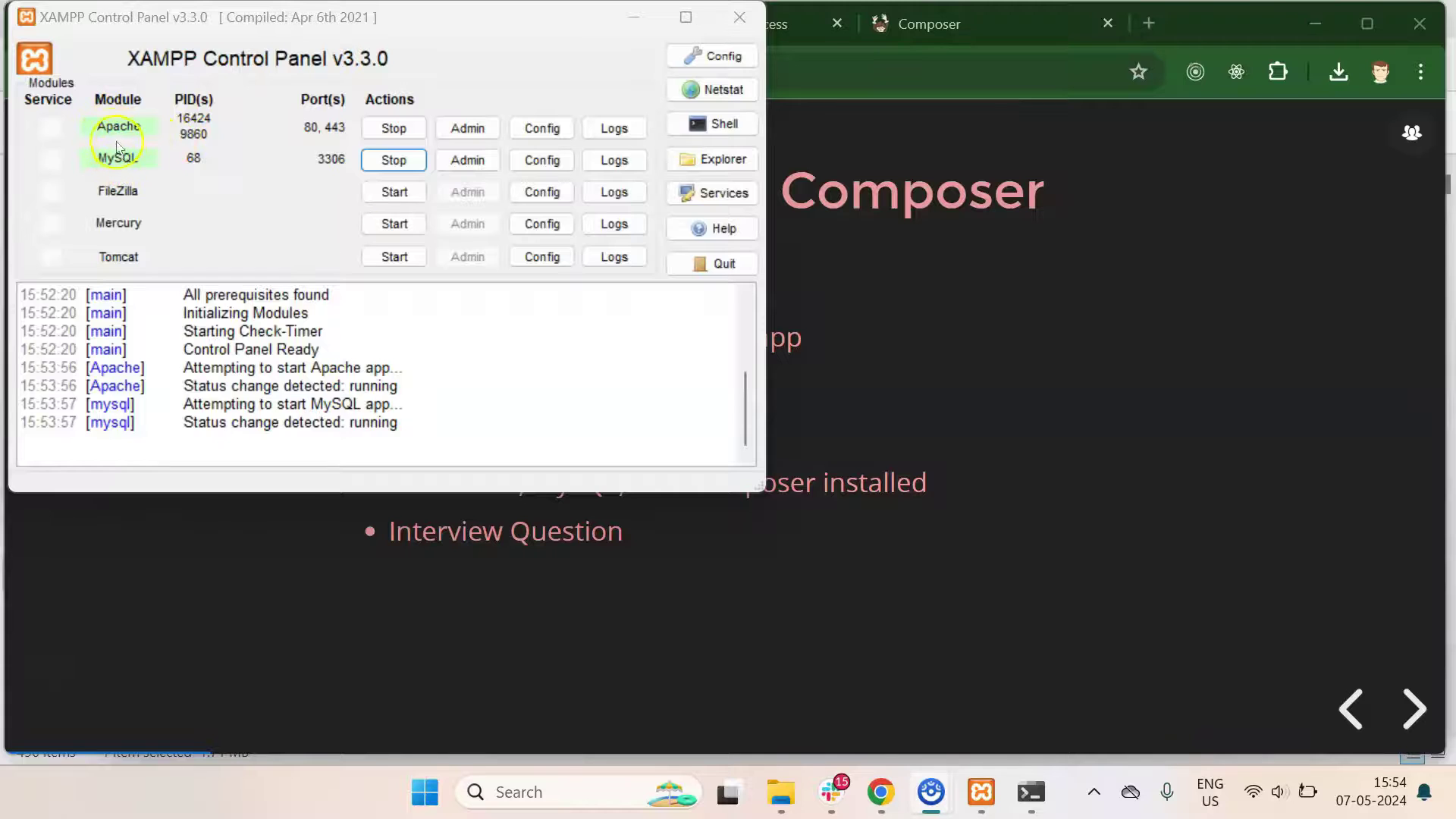
Step: Load localhost in Chrome in place of the Composer page and open phpMyAdmin to check the MySQL server
{"action": "left_click", "coordinate": [1059, 289]}
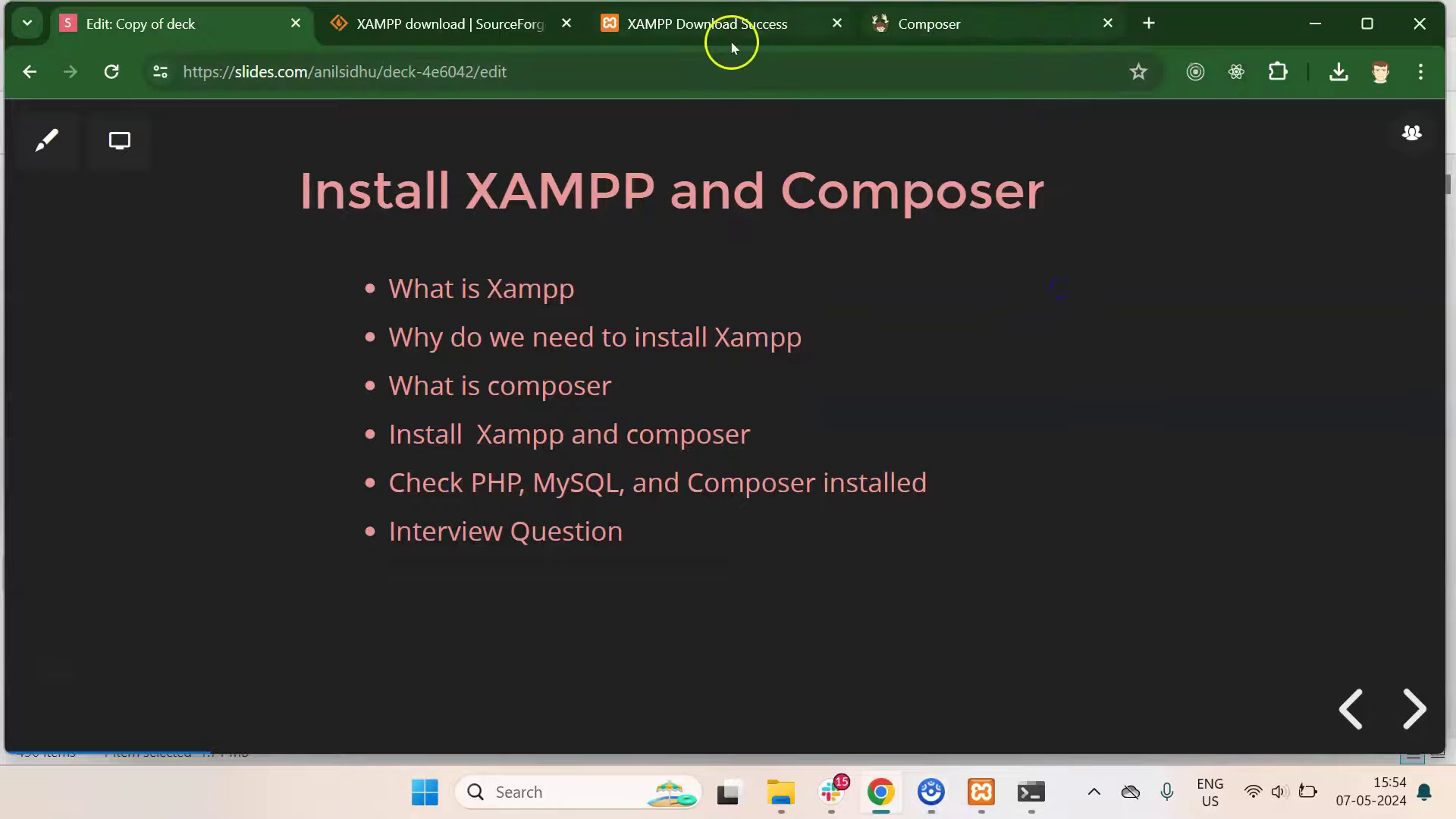
{"action": "left_click", "coordinate": [766, 66]}
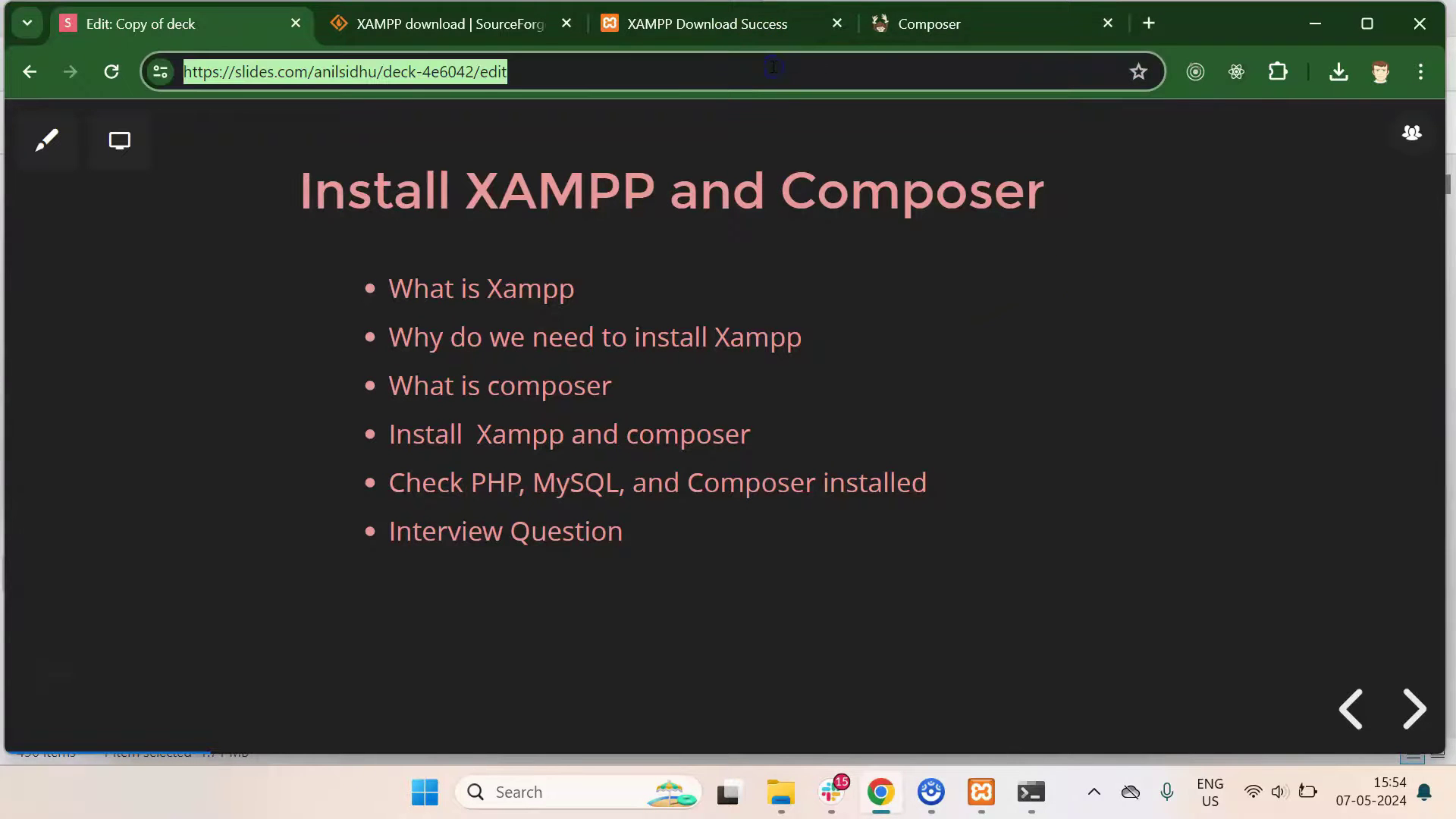
{"action": "left_click", "coordinate": [916, 41]}
{"action": "left_click", "coordinate": [764, 73]}
{"action": "type", "text": "lo"}
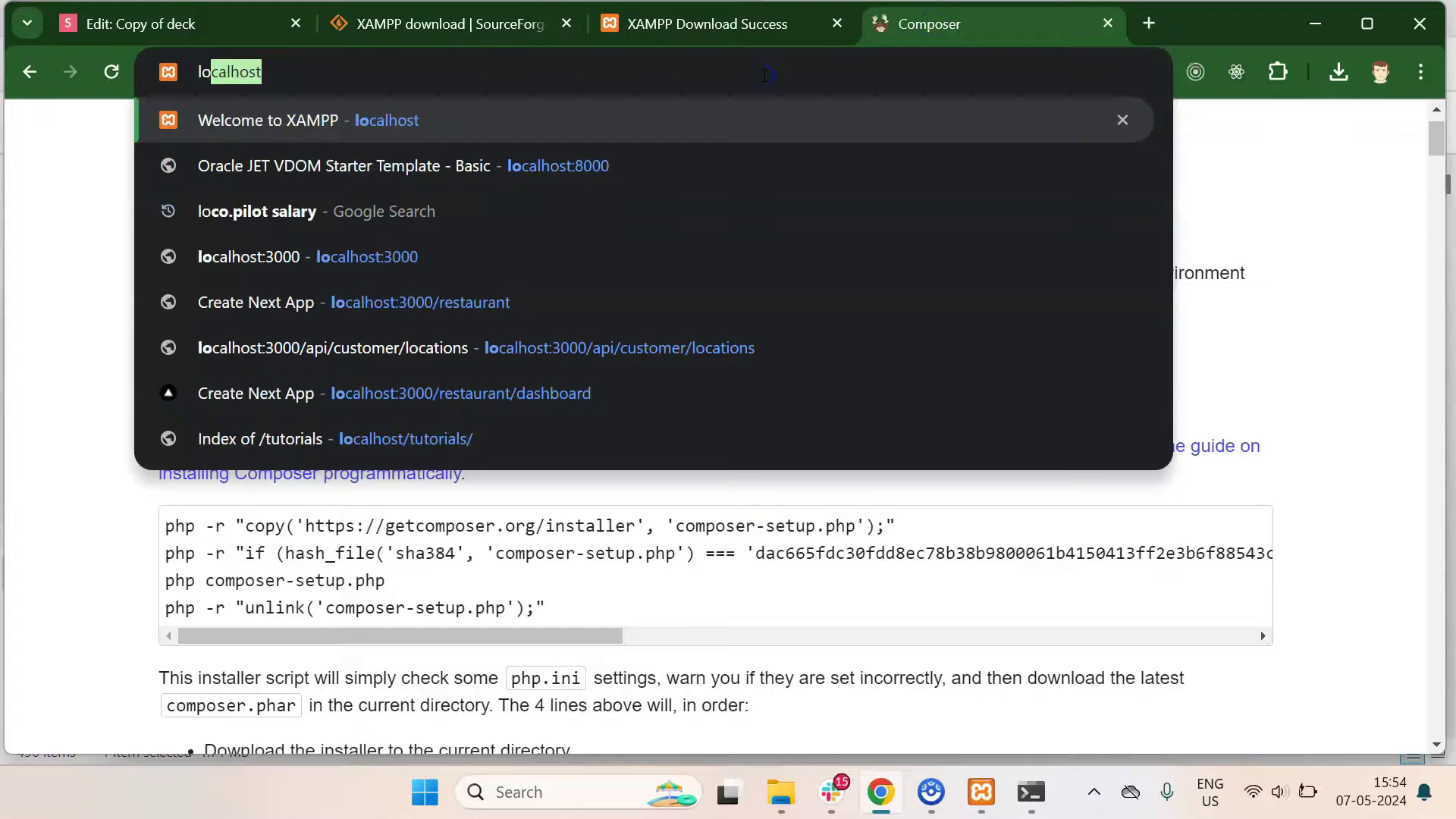
{"action": "key", "text": "Return"}
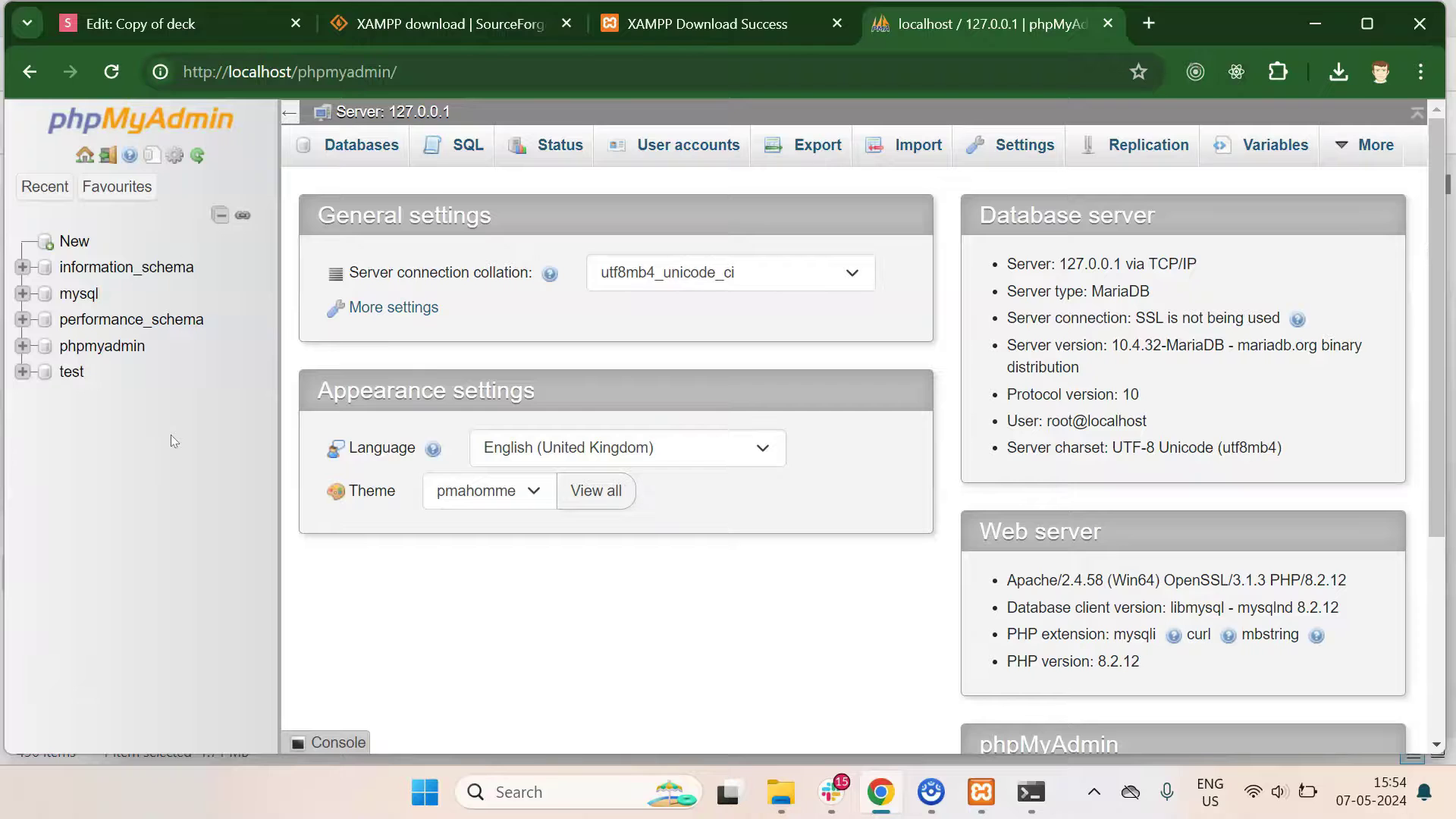
{"action": "left_click", "coordinate": [476, 141]}
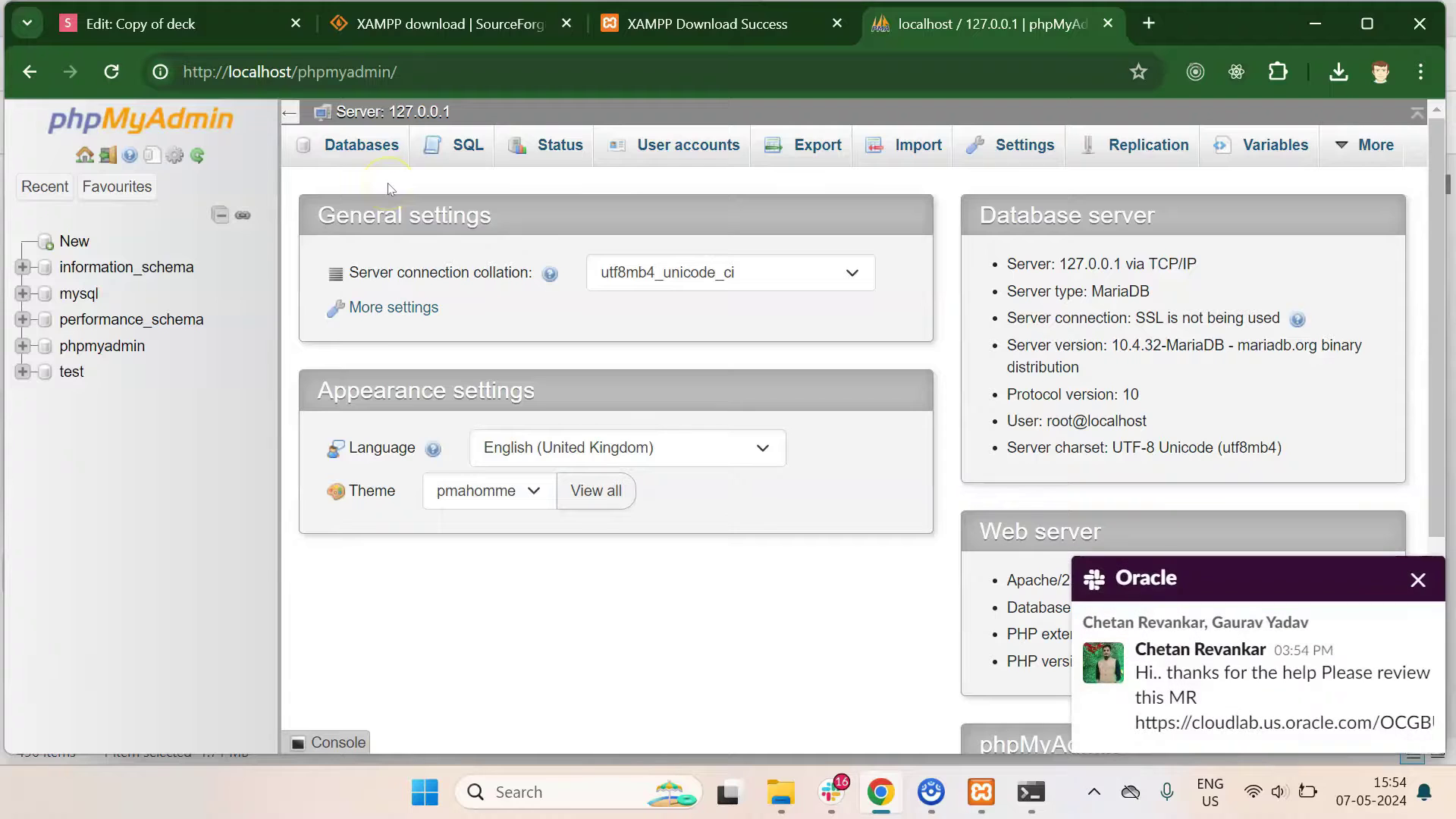
Step: Return to the Install XAMPP and Composer slide in the deck and advance to the donation slide
{"action": "left_click", "coordinate": [173, 23]}
{"action": "left_click", "coordinate": [184, 286]}
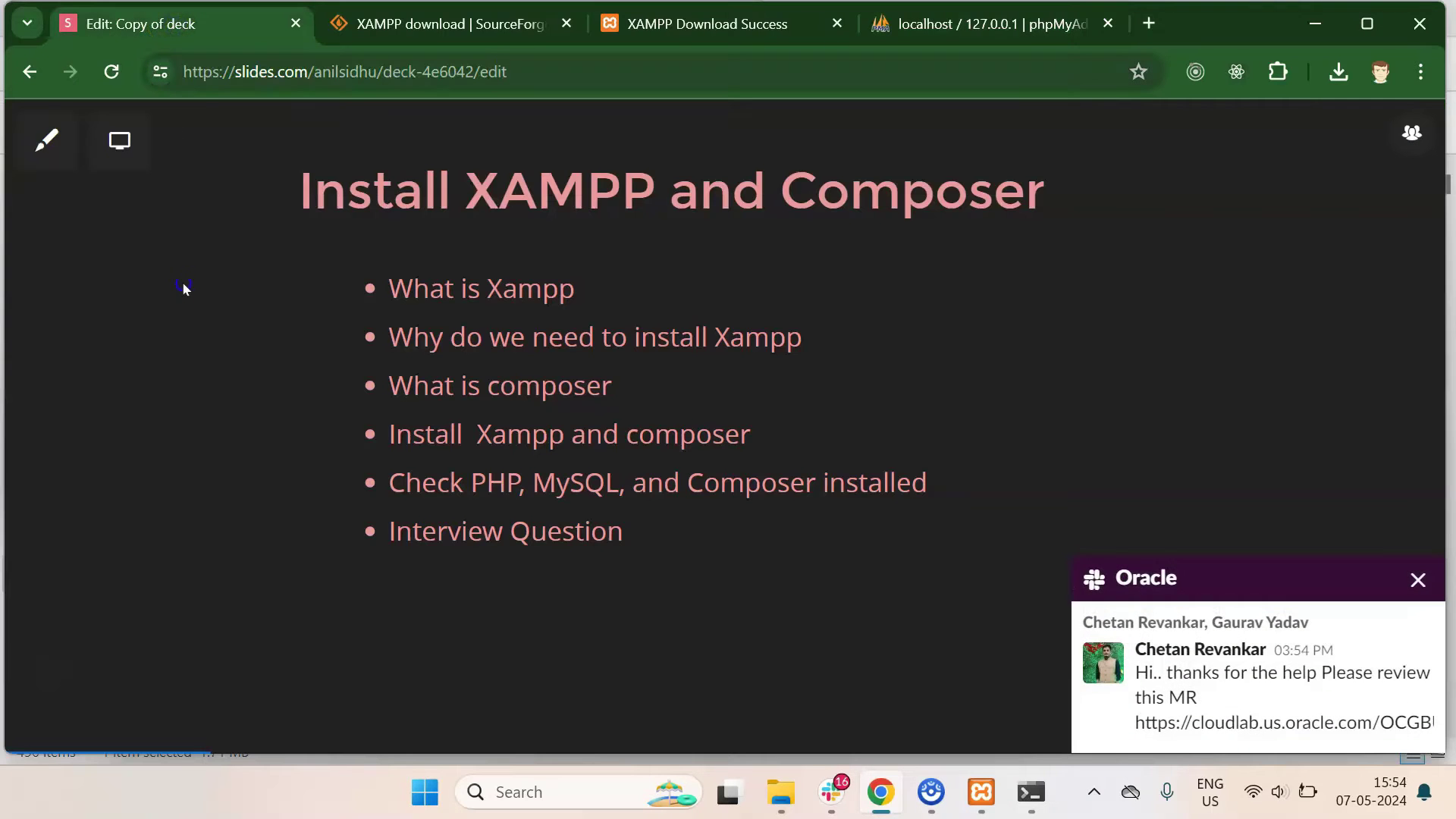
{"action": "left_click", "coordinate": [1134, 437]}
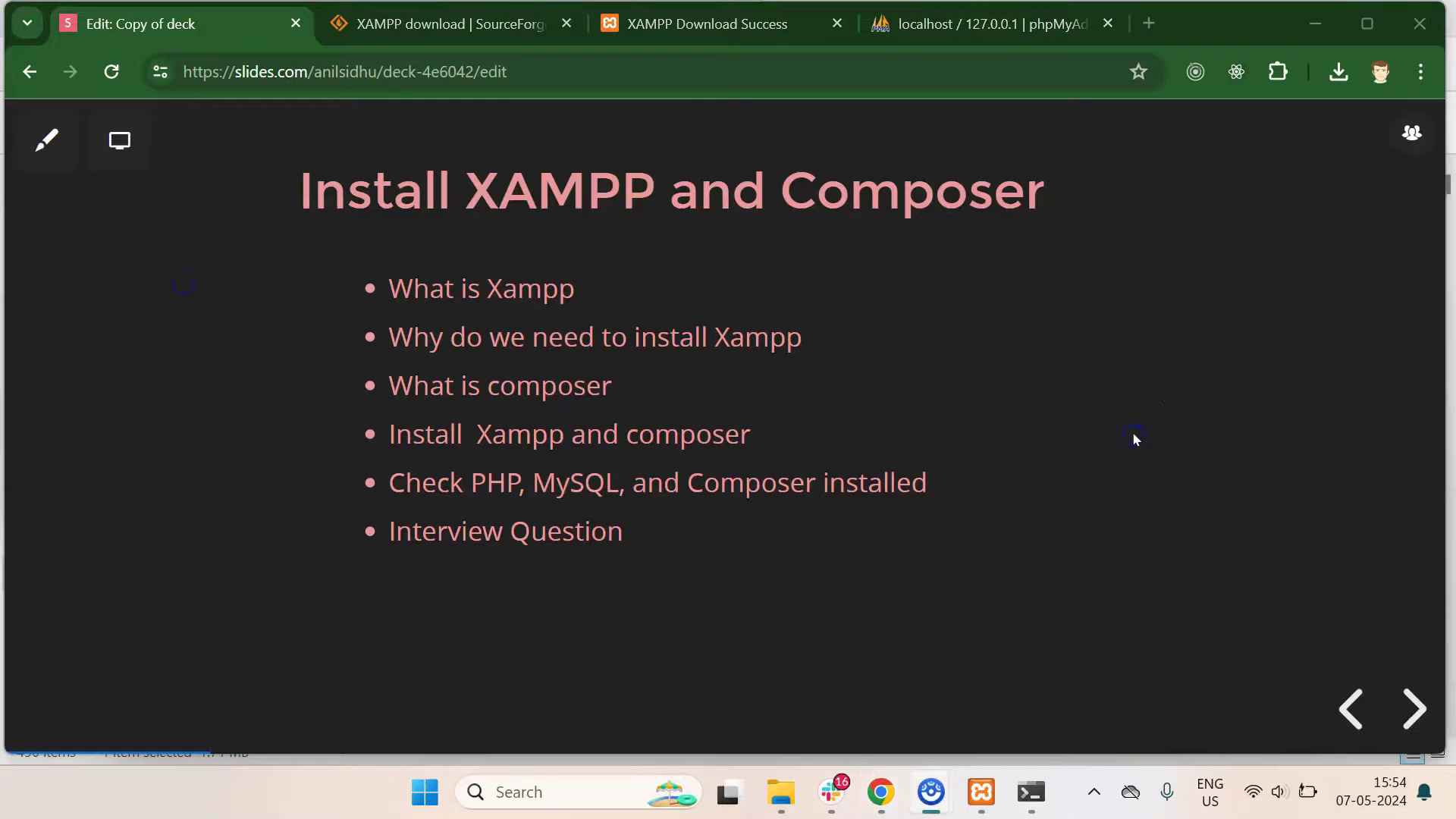
{"action": "left_click", "coordinate": [1134, 438]}
{"action": "key", "text": "Right"}
{"action": "key", "text": "Right"}
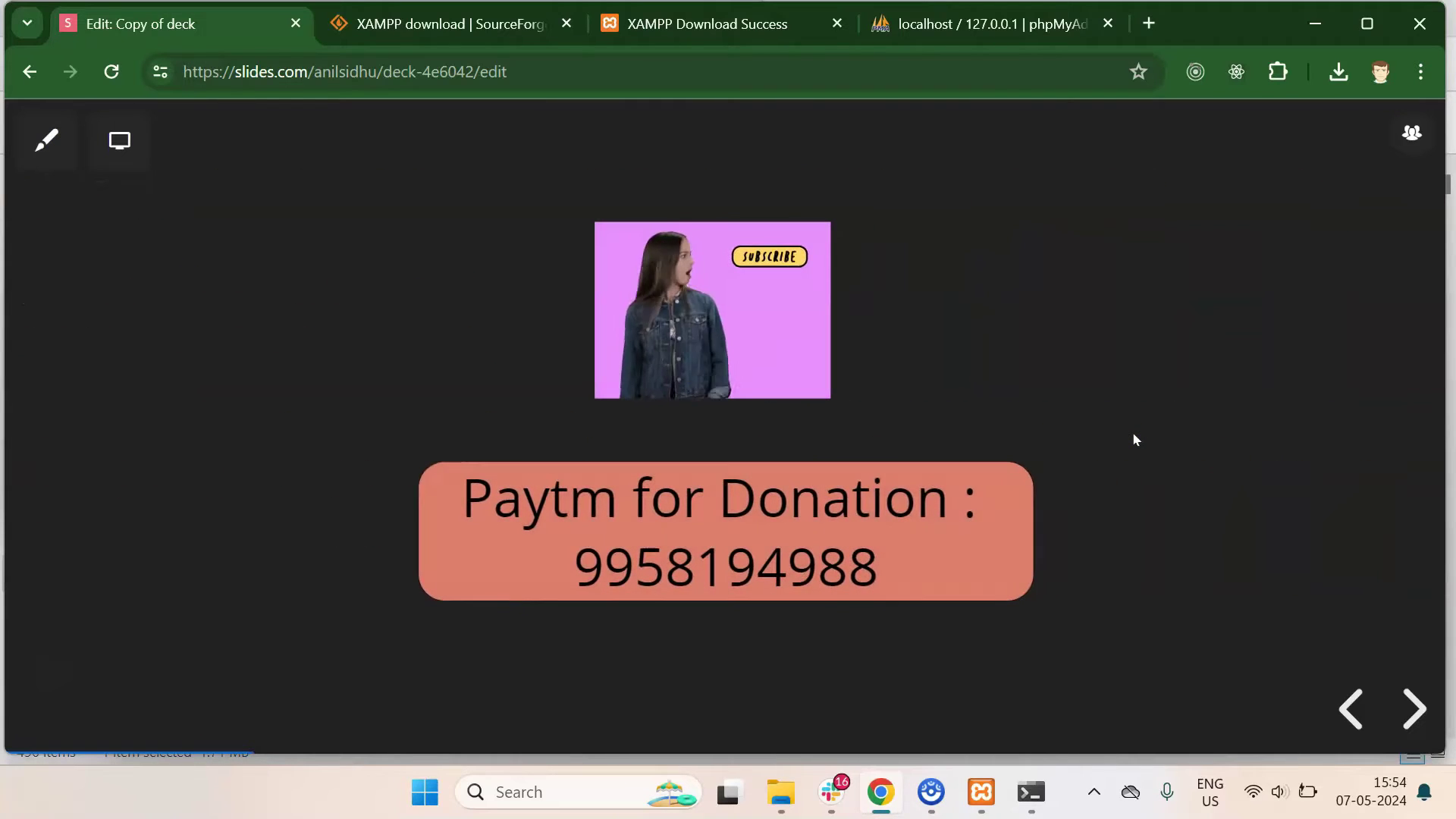